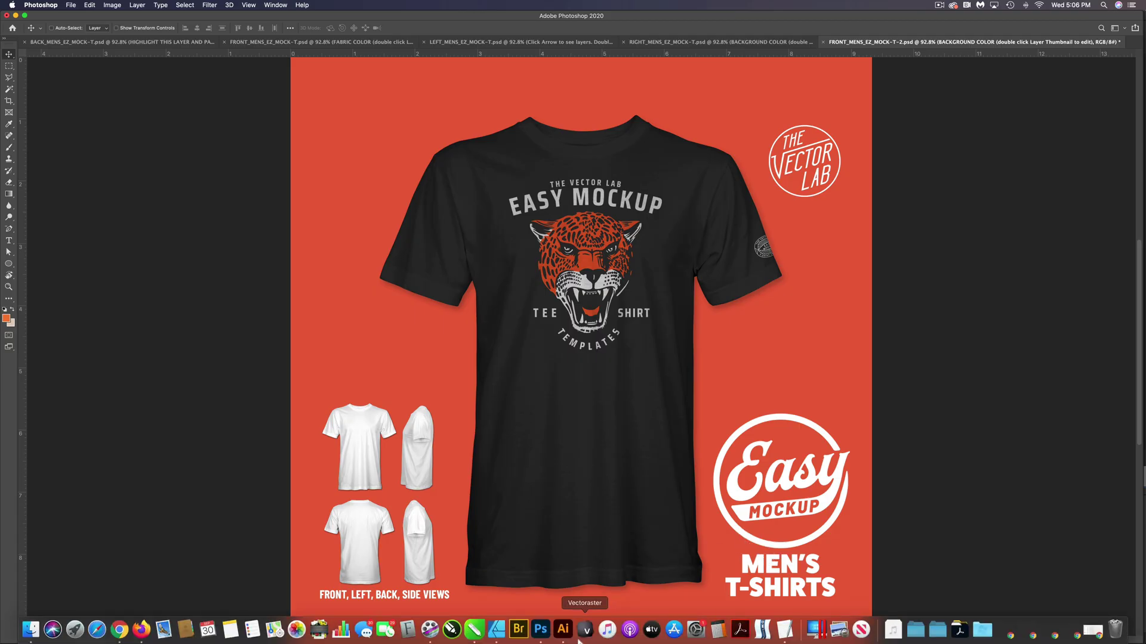
Switch to Illustrator and show the Layers panel listing the mockup's 8 layers.
{"action": "left_click", "coordinate": [562, 633]}
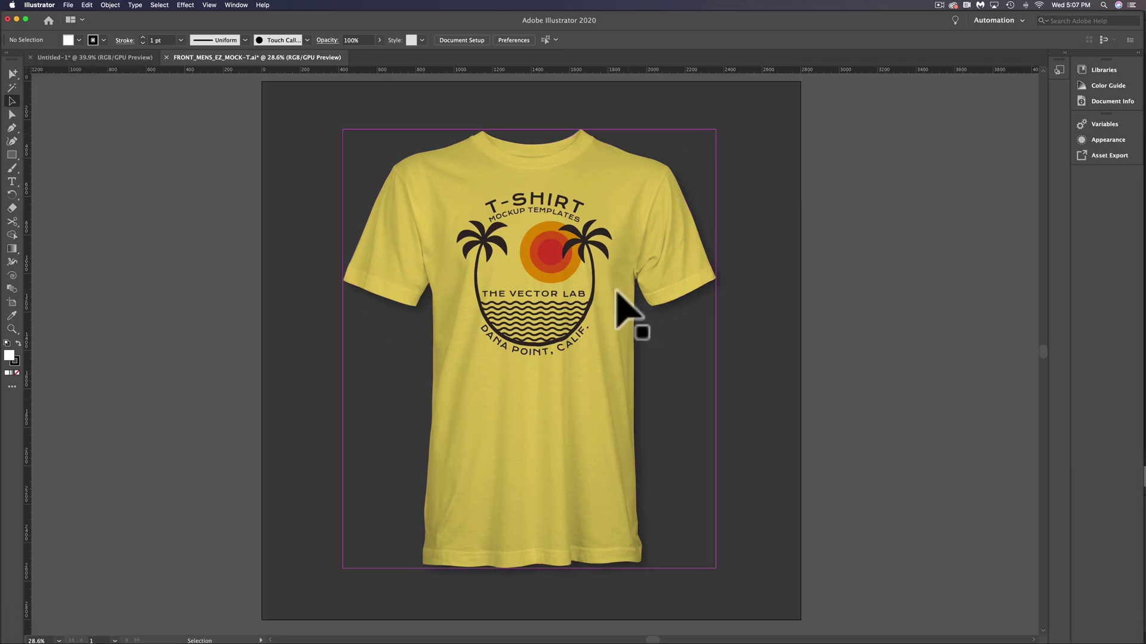
{"action": "left_click", "coordinate": [235, 5]}
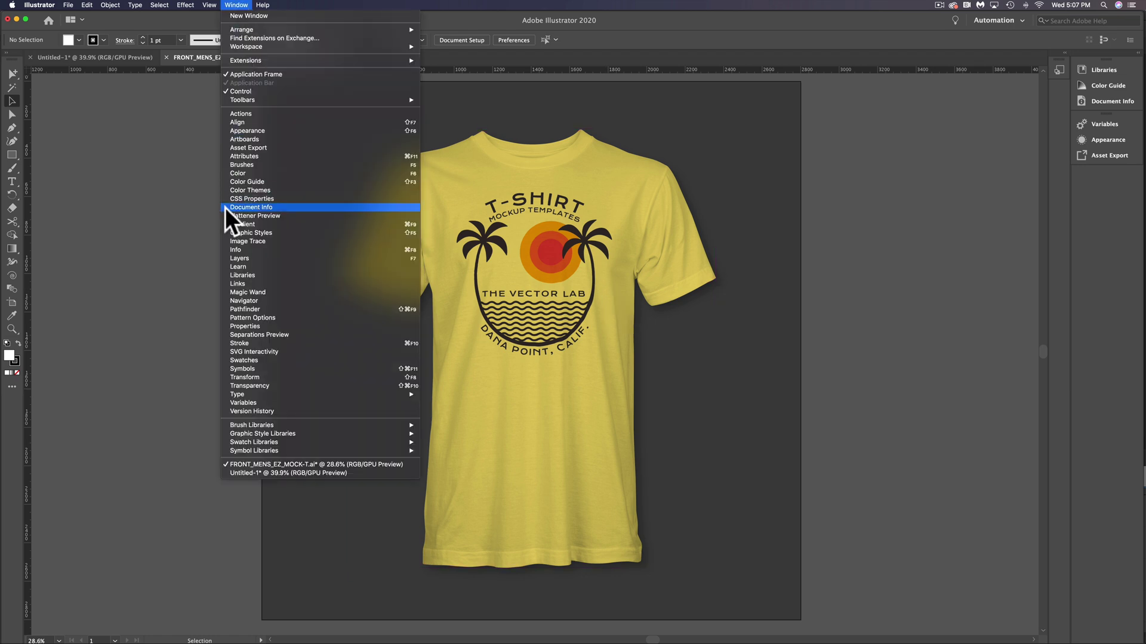
{"action": "left_click", "coordinate": [239, 258]}
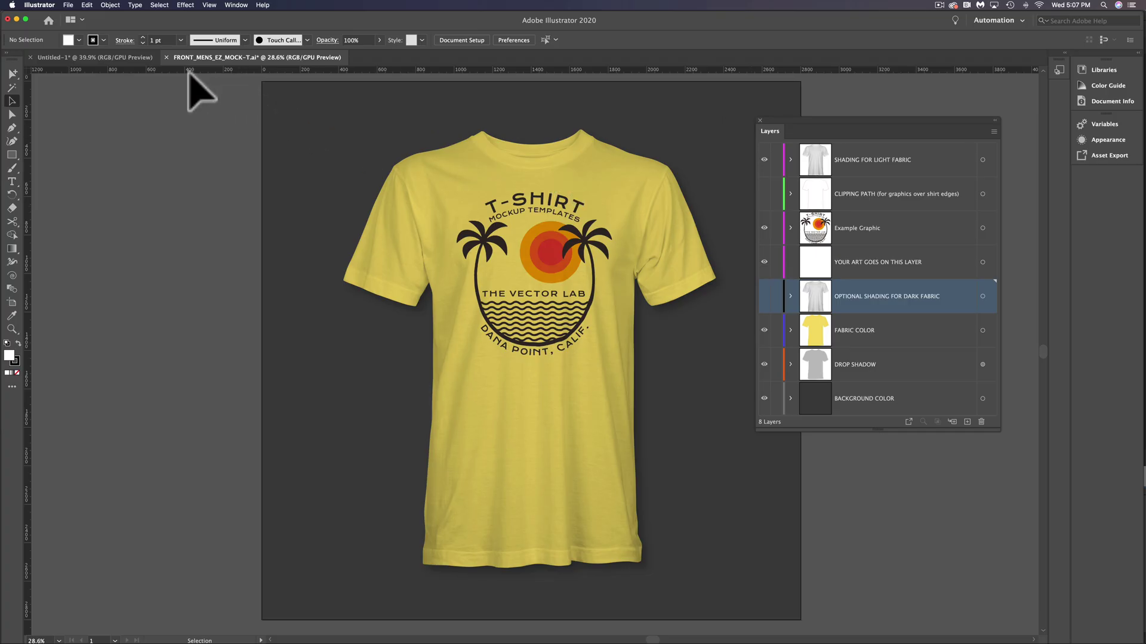
Copy the whole jaguar Easy Mockup artwork from Untitled-1.
{"action": "left_click", "coordinate": [84, 59]}
{"action": "left_click", "coordinate": [284, 141]}
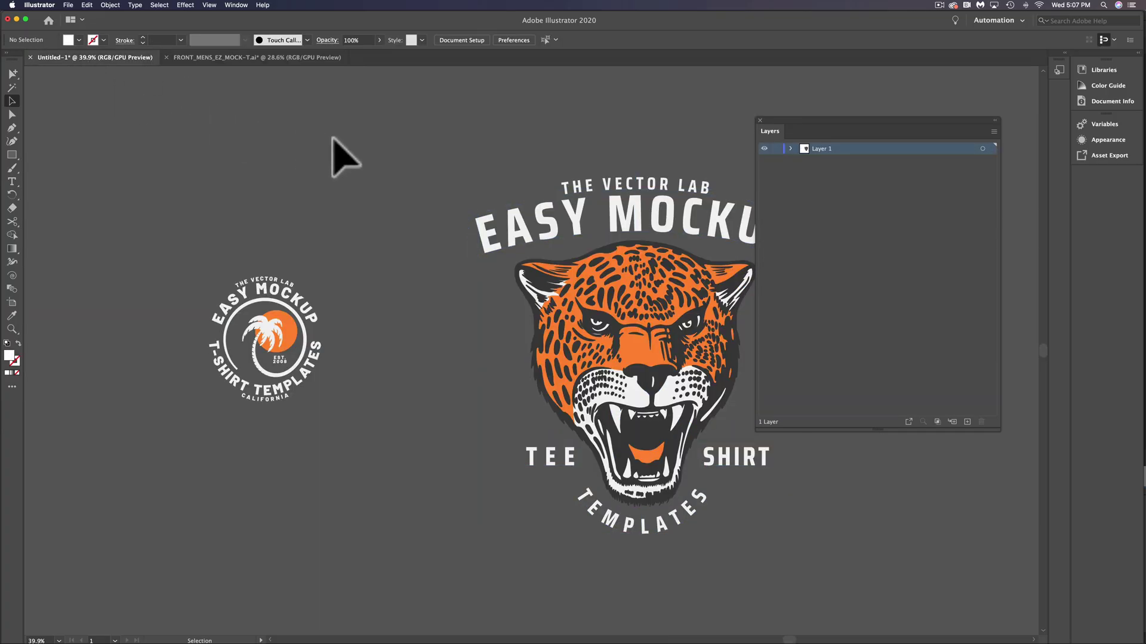
{"action": "scroll", "coordinate": [340, 153], "scroll_direction": "right", "scroll_amount": 3}
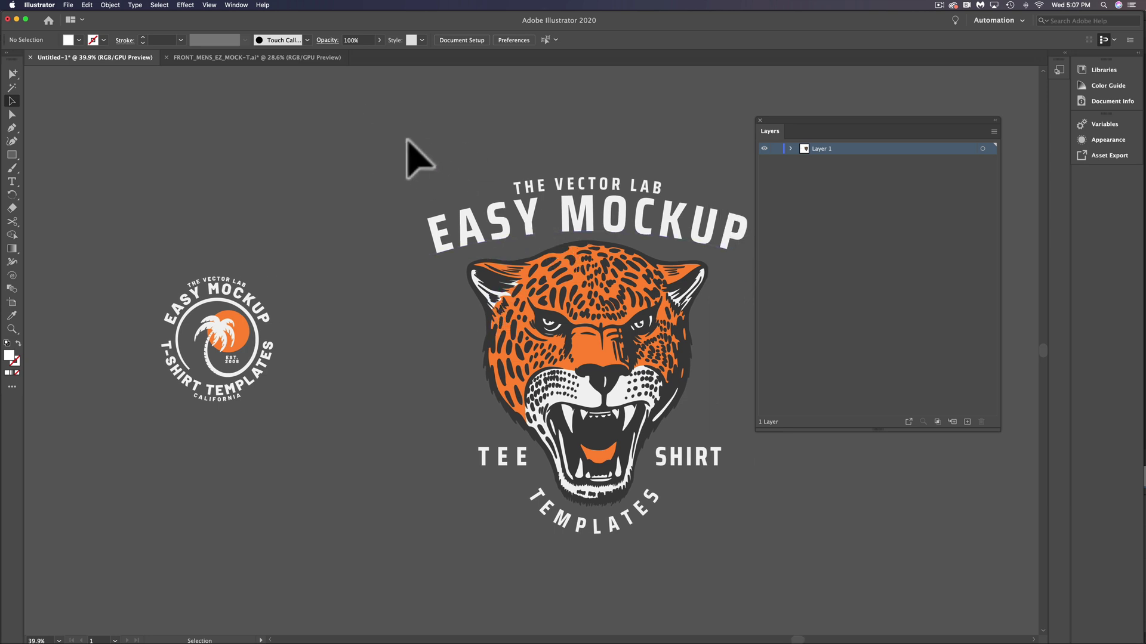
{"action": "left_click_drag", "start_coordinate": [410, 154], "coordinate": [782, 554]}
{"action": "key", "text": "a"}
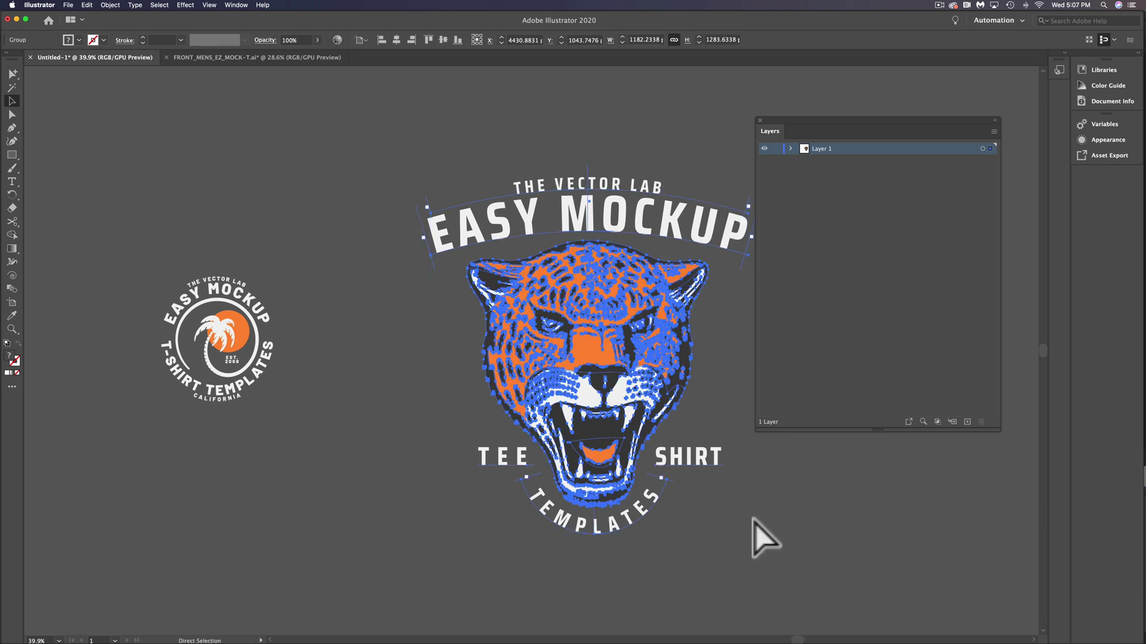
In the mockup file, hide the Example Graphic layer's palm-tree artwork.
{"action": "left_click", "coordinate": [207, 57]}
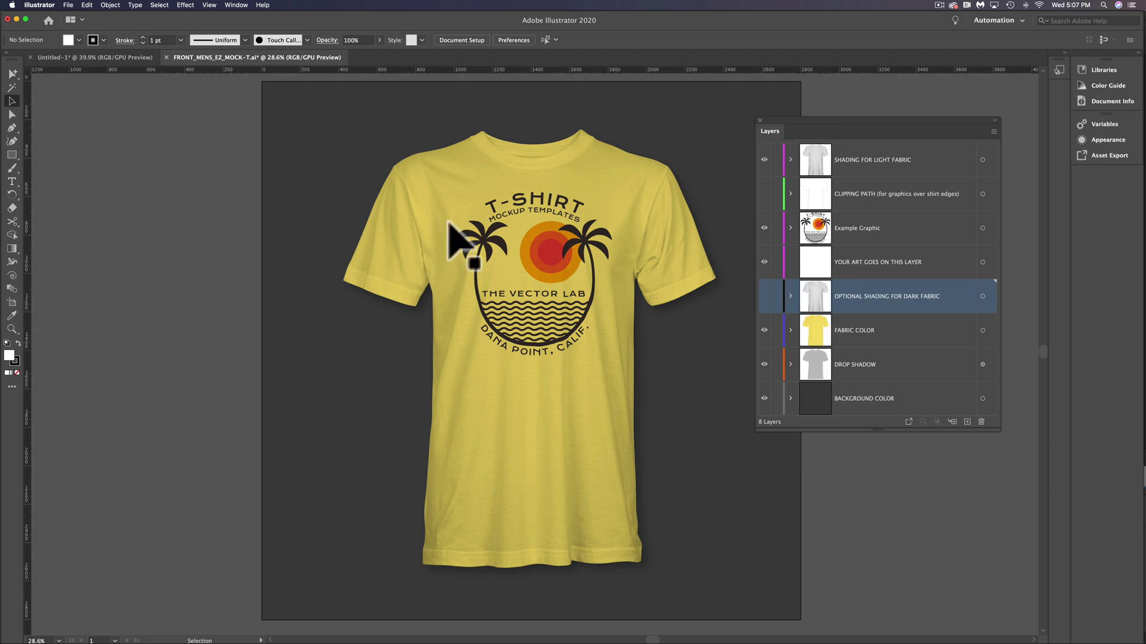
{"action": "left_click", "coordinate": [849, 229]}
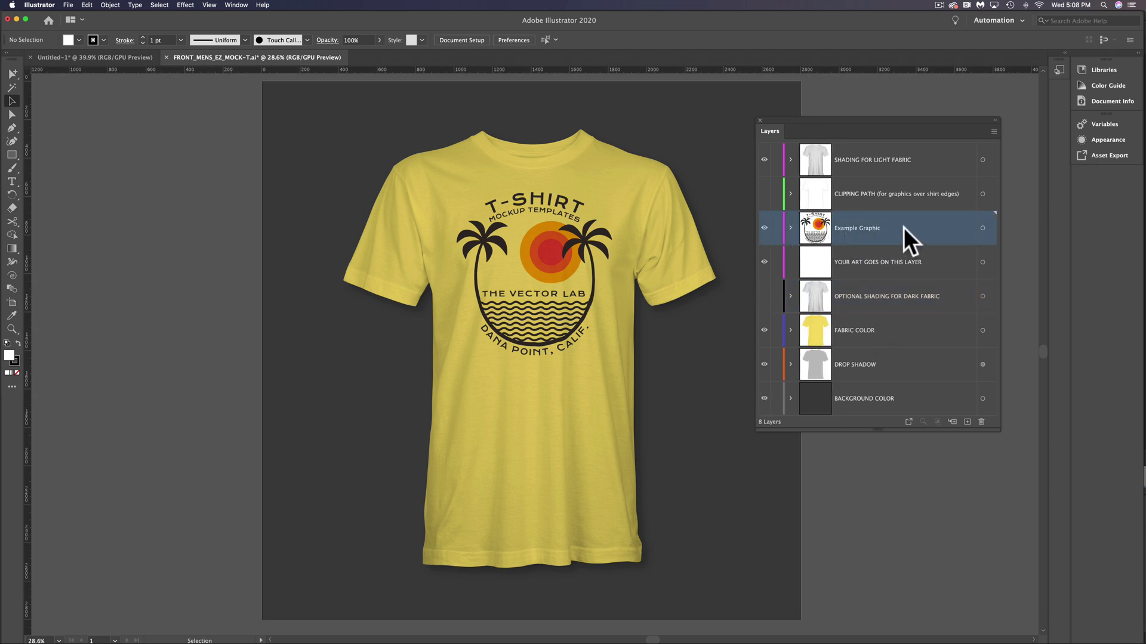
{"action": "left_click", "coordinate": [764, 228]}
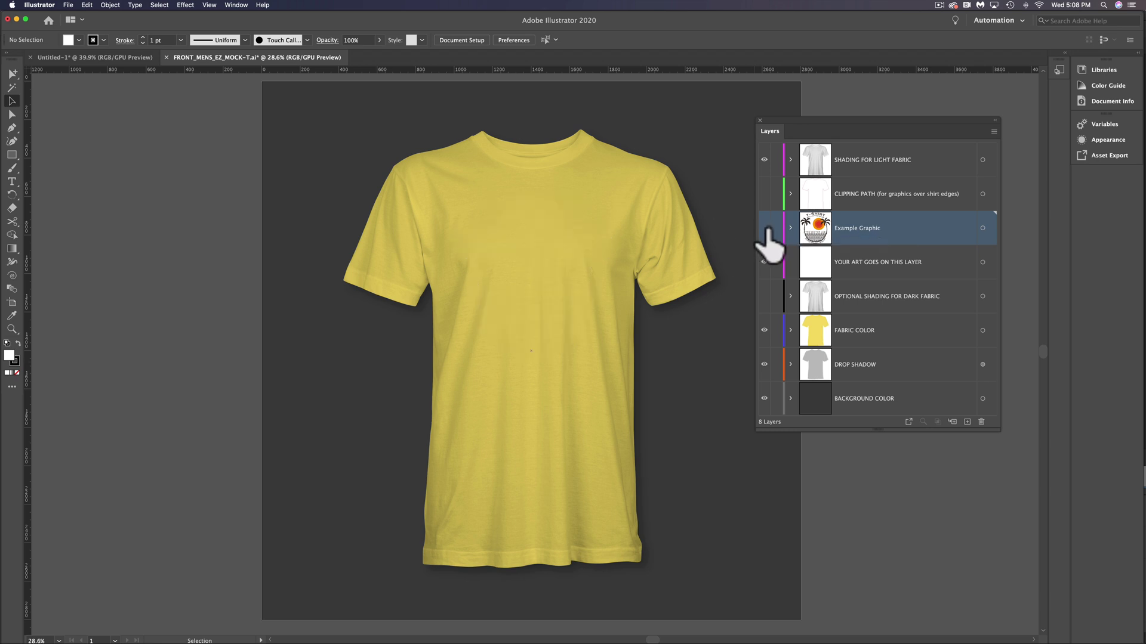
Paste the jaguar onto the YOUR ART GOES ON THIS LAYER layer, shrink it and centre it on the chest.
{"action": "left_click", "coordinate": [883, 261]}
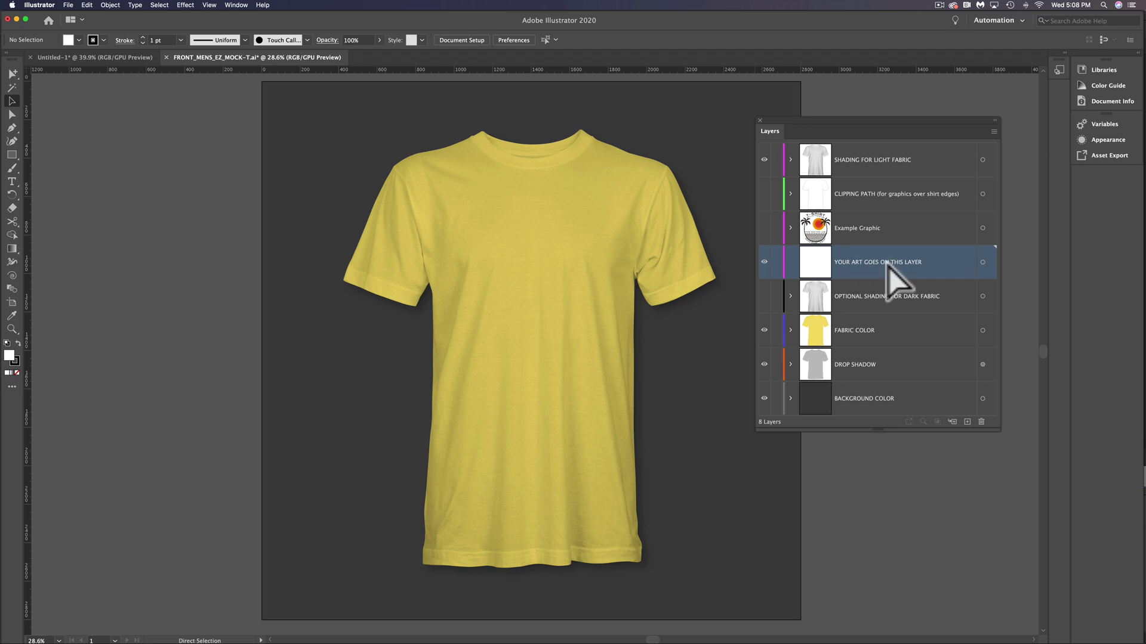
{"action": "key", "text": "super+v"}
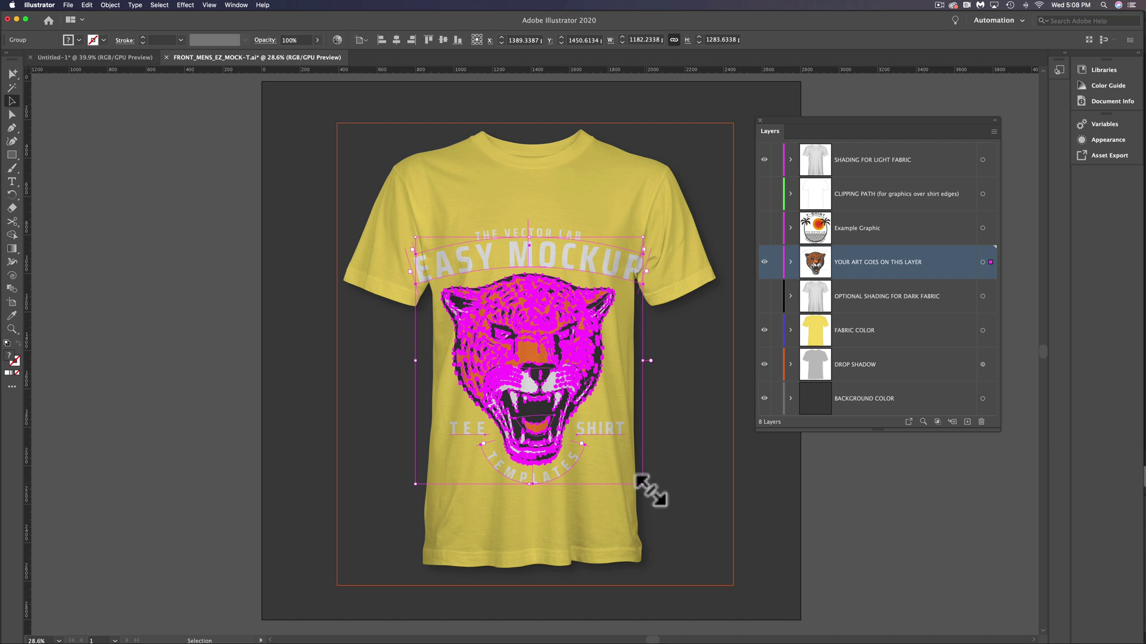
{"action": "left_click_drag", "start_coordinate": [651, 490], "coordinate": [545, 388]}
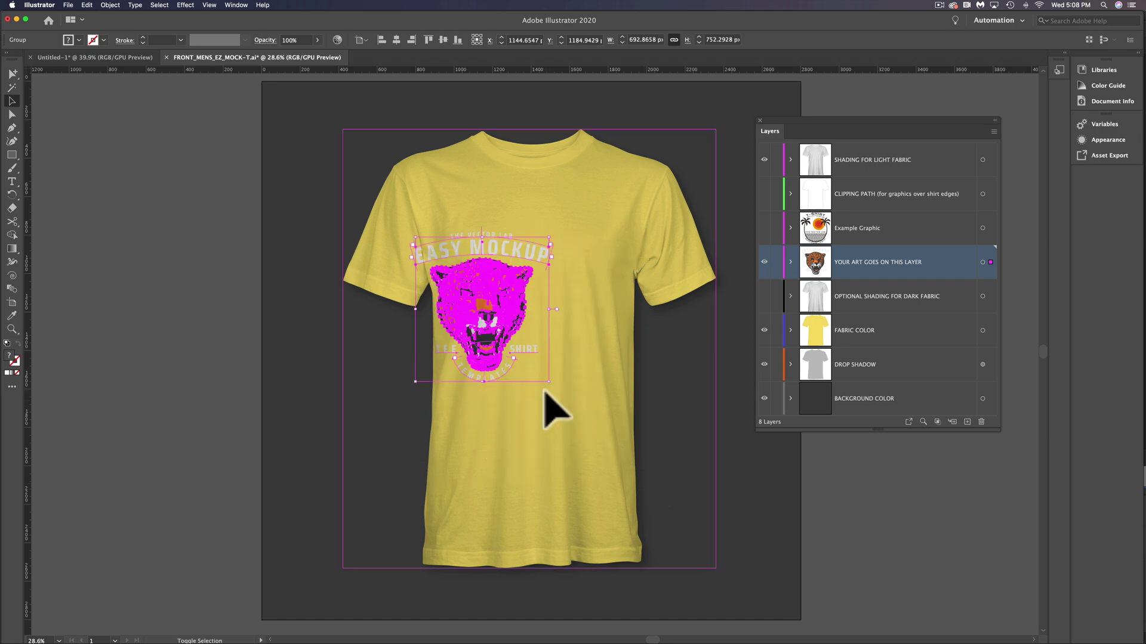
{"action": "left_click_drag", "start_coordinate": [506, 339], "coordinate": [561, 299]}
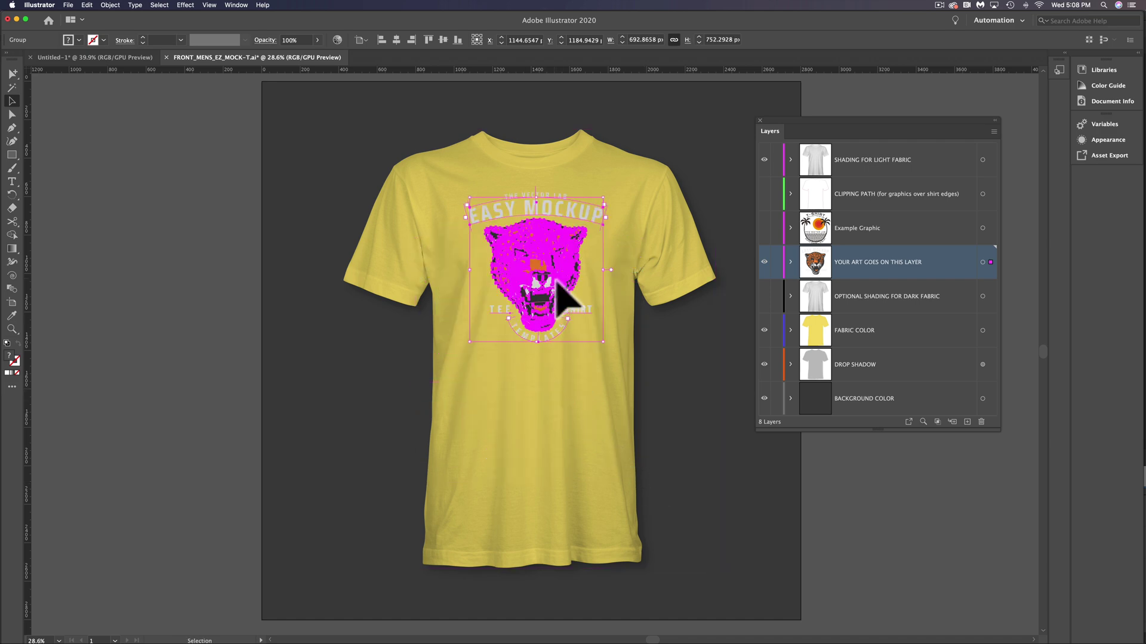
{"action": "left_click", "coordinate": [853, 497]}
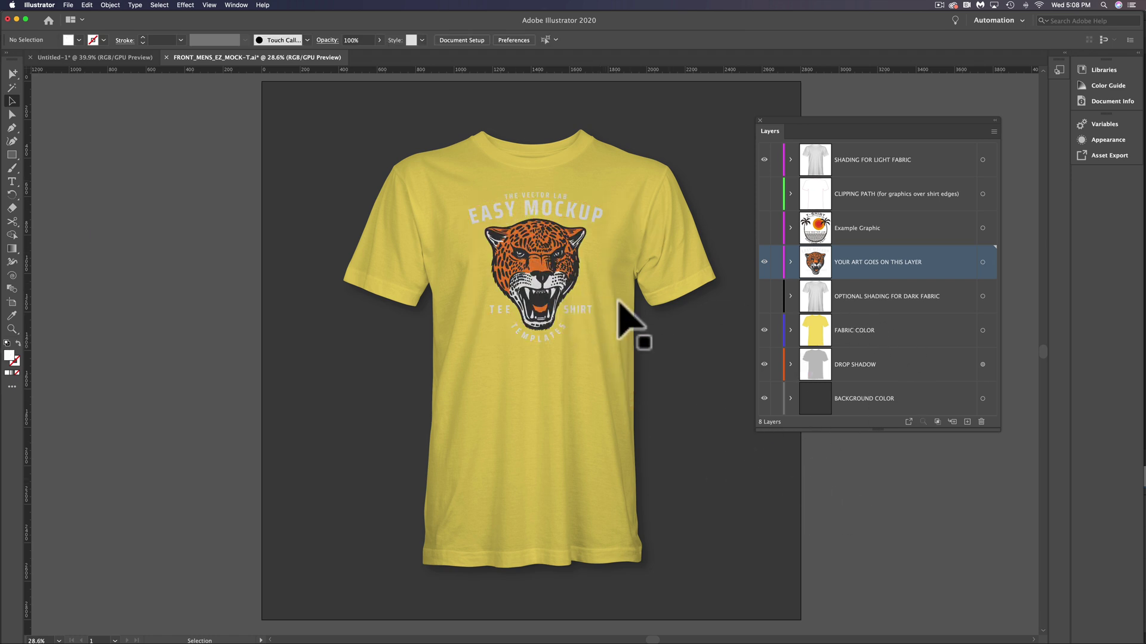
Recolour the FABRIC COLOR artwork in the Color panel to 0% saturation and 20% brightness.
{"action": "left_click", "coordinate": [860, 331]}
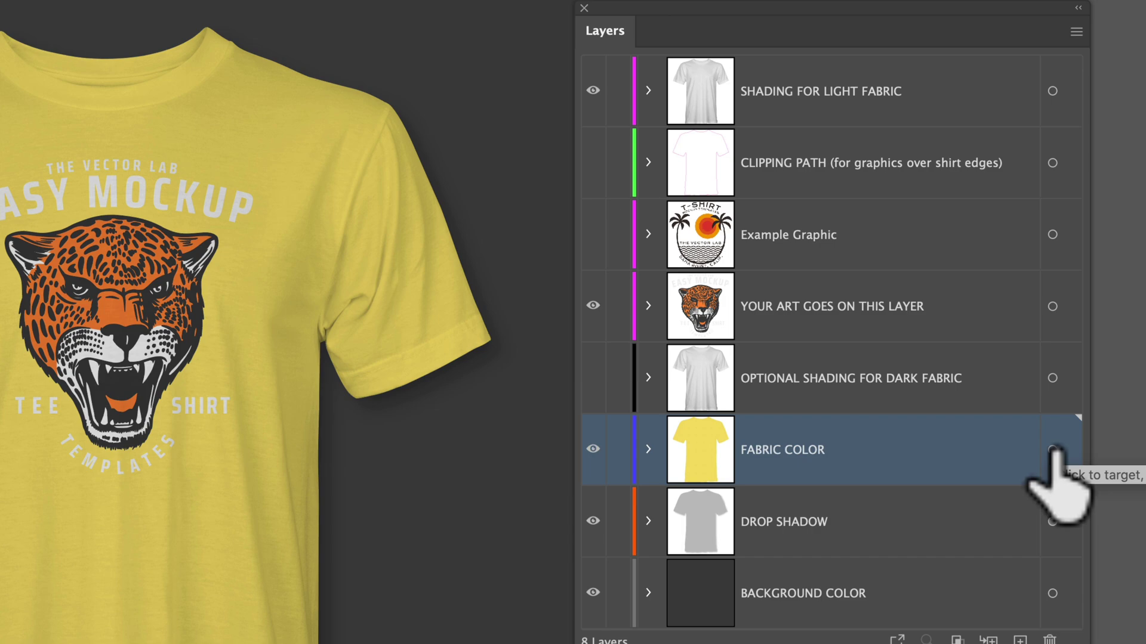
{"action": "left_click", "coordinate": [1052, 450]}
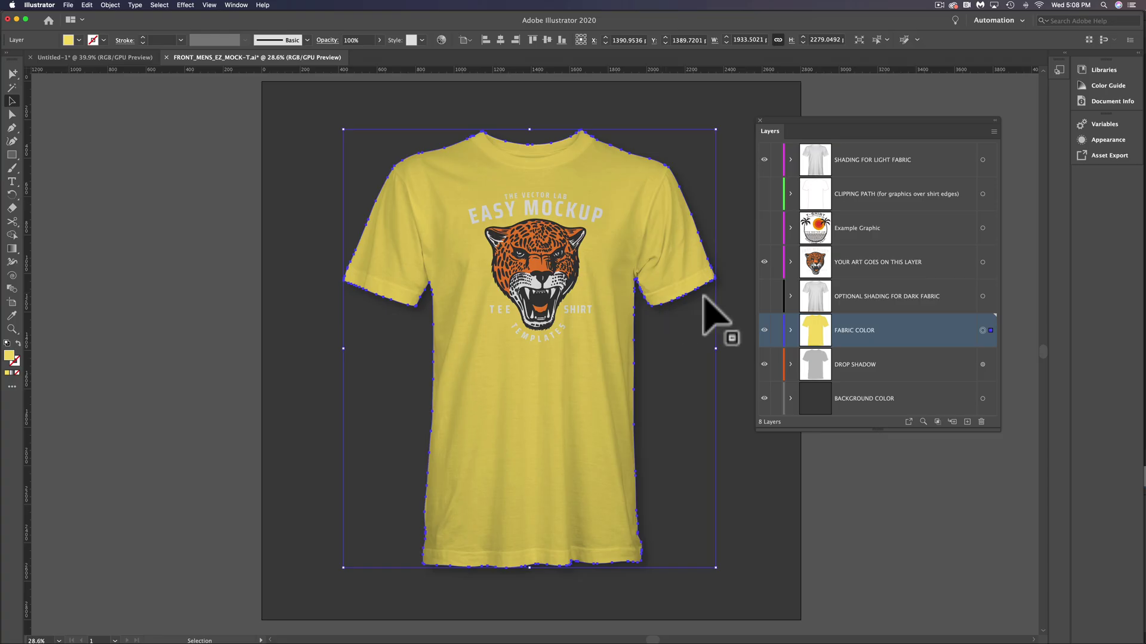
{"action": "left_click", "coordinate": [236, 5]}
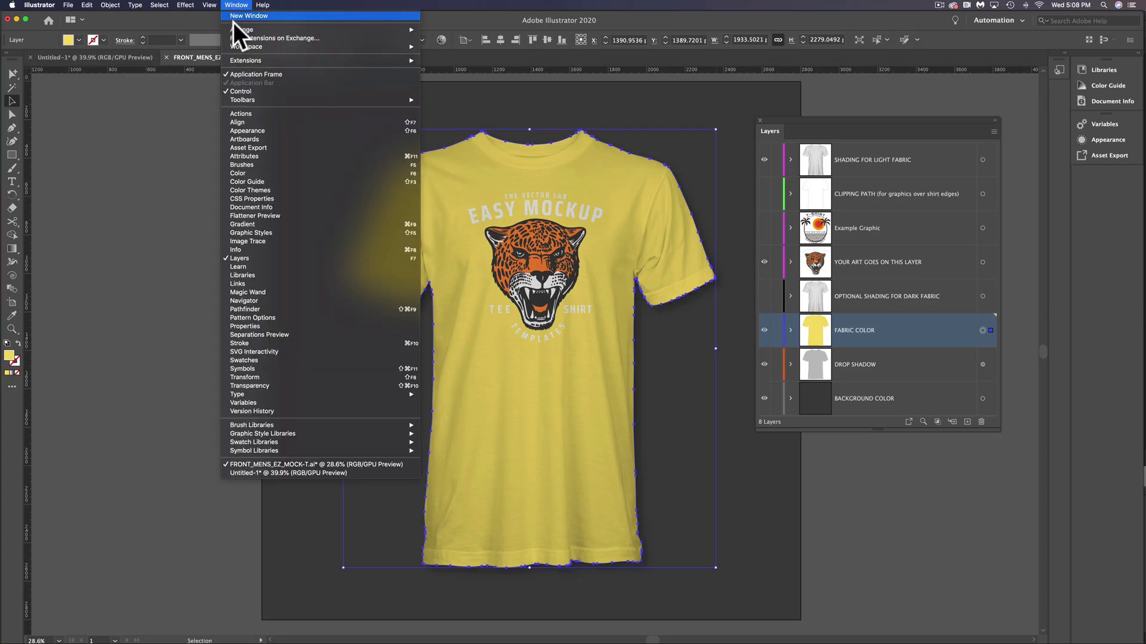
{"action": "left_click", "coordinate": [270, 173]}
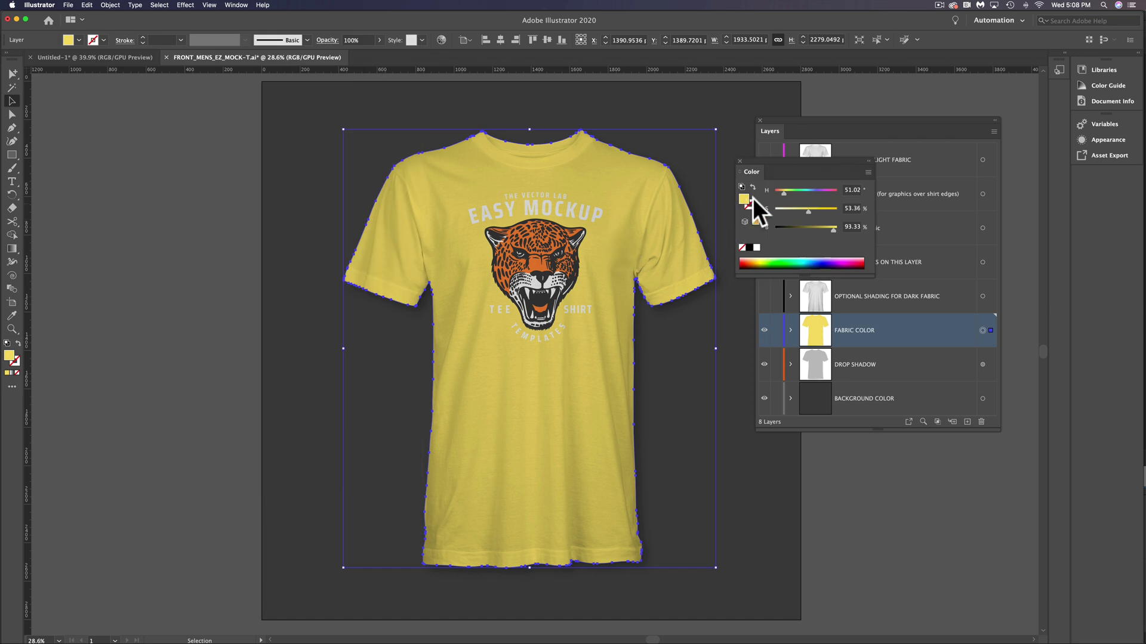
{"action": "left_click_drag", "start_coordinate": [786, 192], "coordinate": [811, 192]}
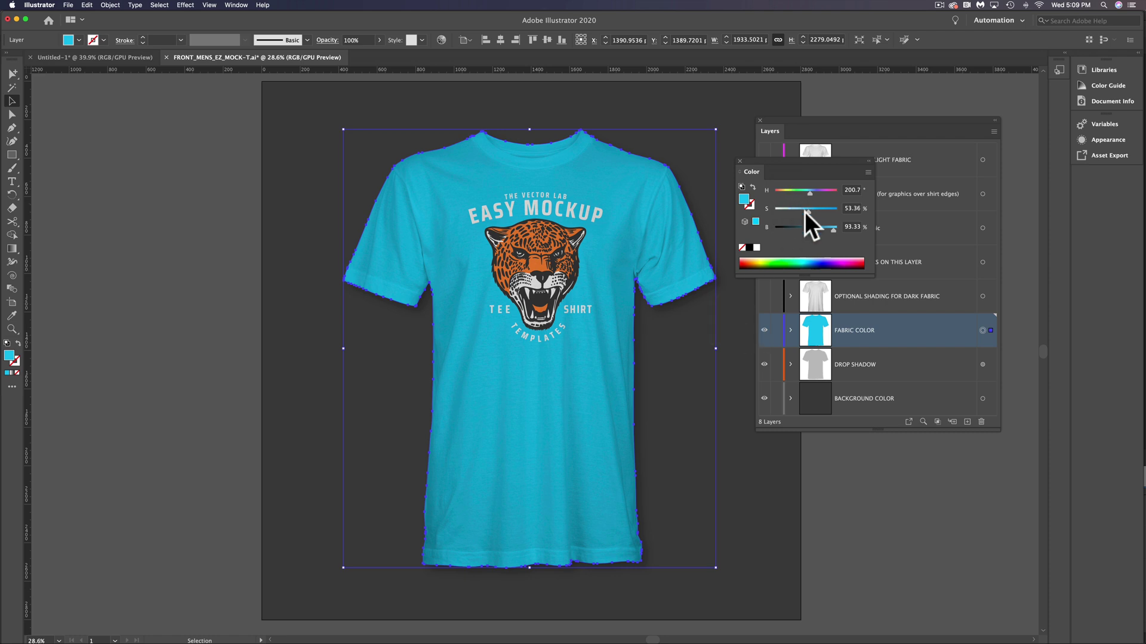
{"action": "left_click_drag", "start_coordinate": [808, 210], "coordinate": [763, 227]}
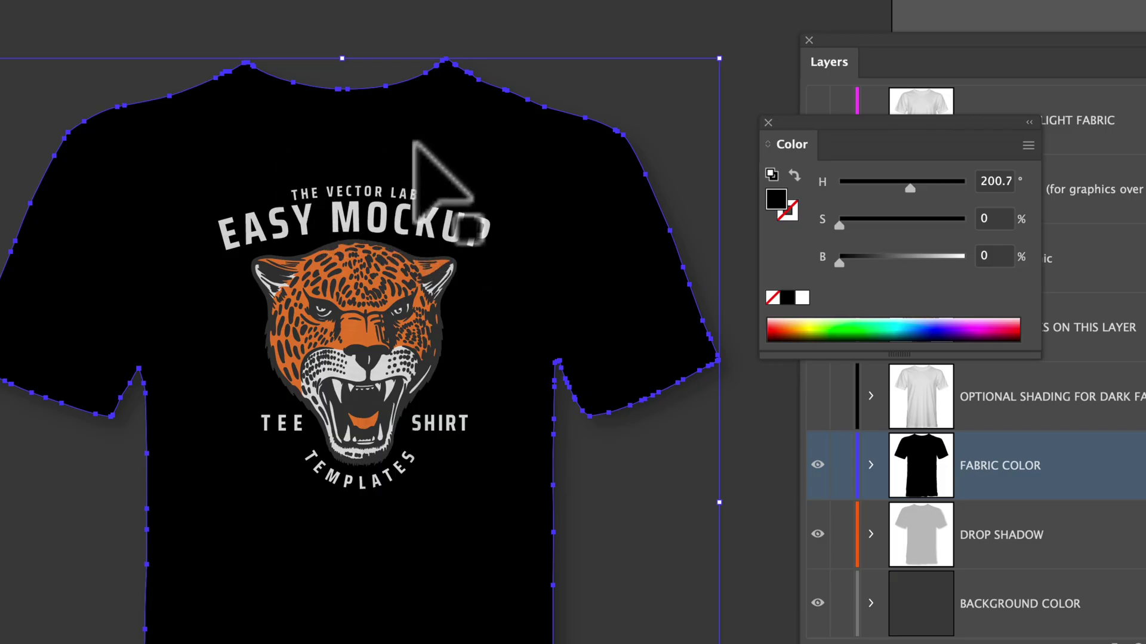
{"action": "left_click_drag", "start_coordinate": [842, 258], "coordinate": [863, 258]}
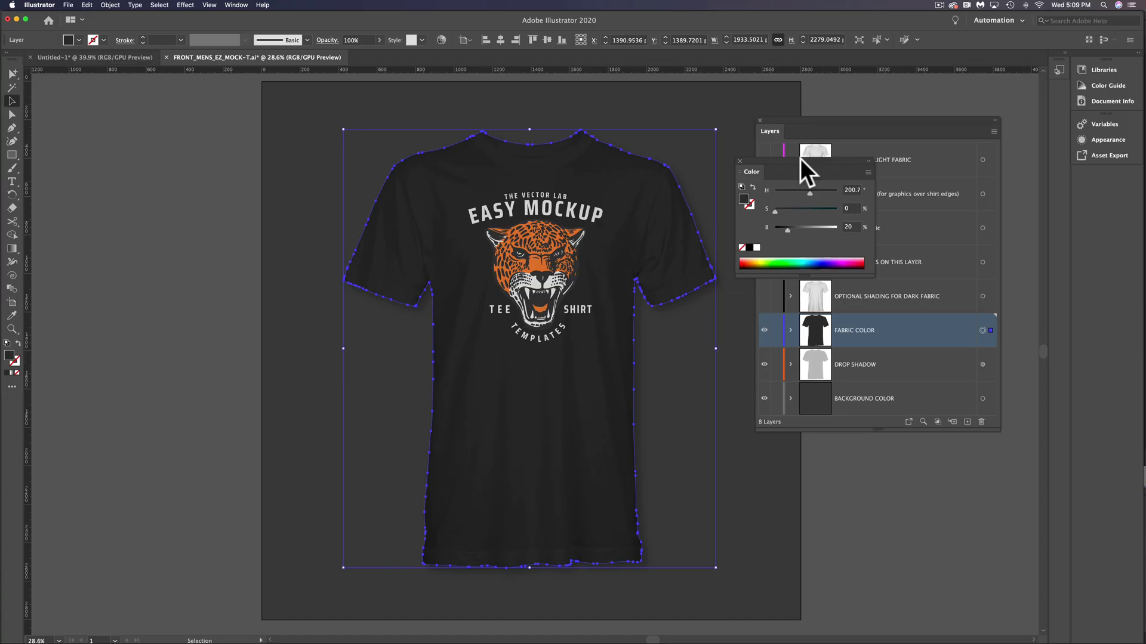
{"action": "left_click_drag", "start_coordinate": [800, 159], "coordinate": [902, 120]}
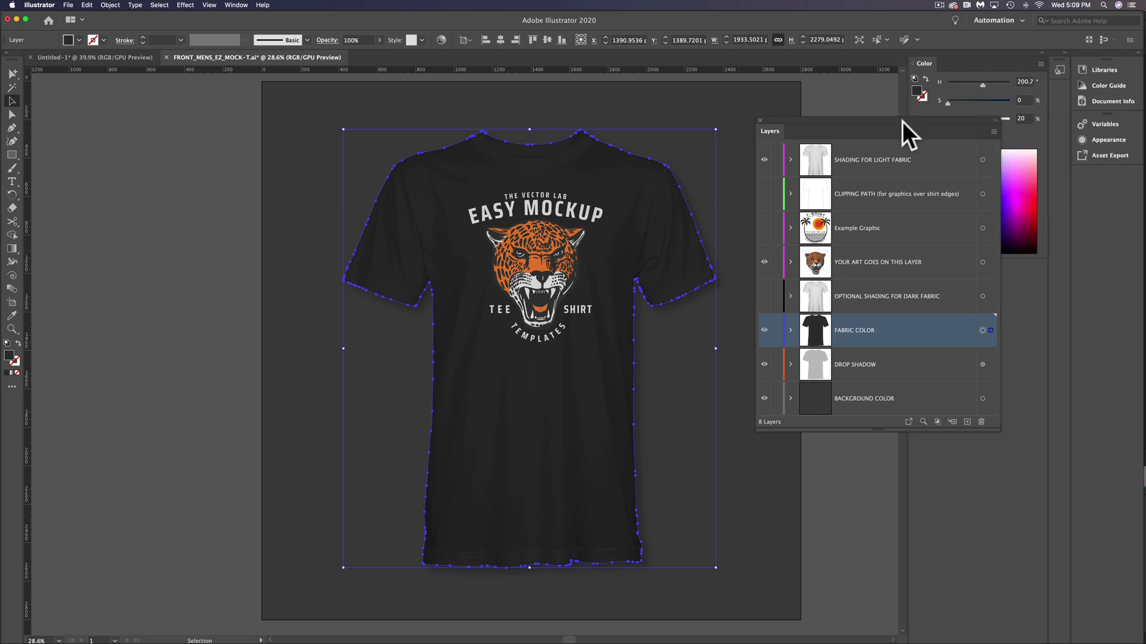
Set the BACKGROUND COLOR rectangle to orange (hue 25.75, 83.14% saturation, 100% brightness).
{"action": "left_click", "coordinate": [804, 519]}
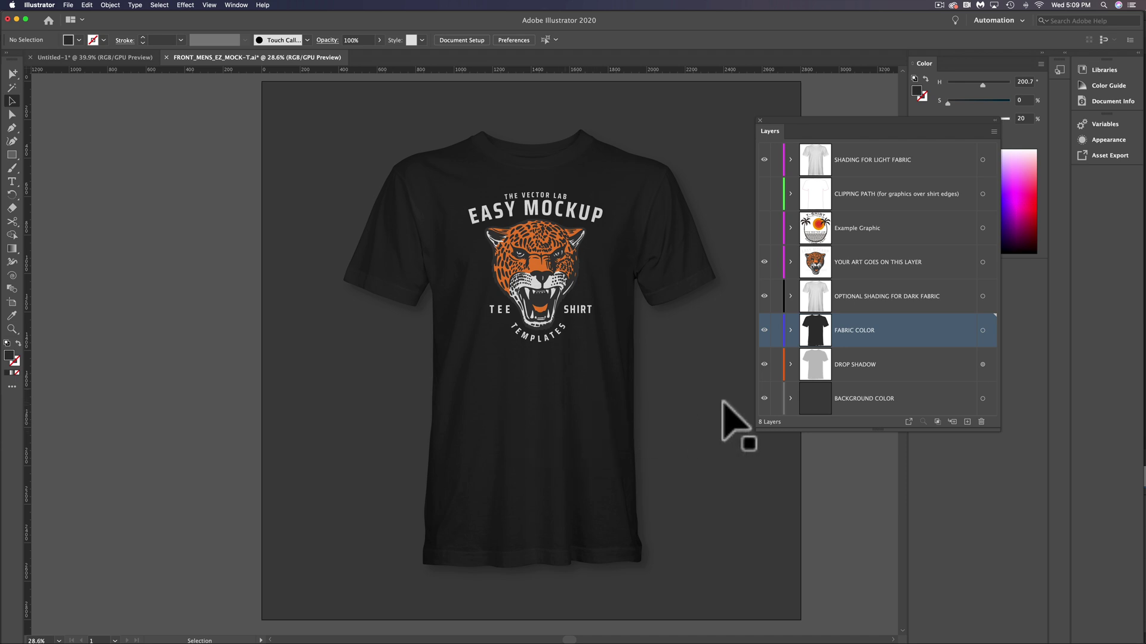
{"action": "left_click", "coordinate": [877, 402]}
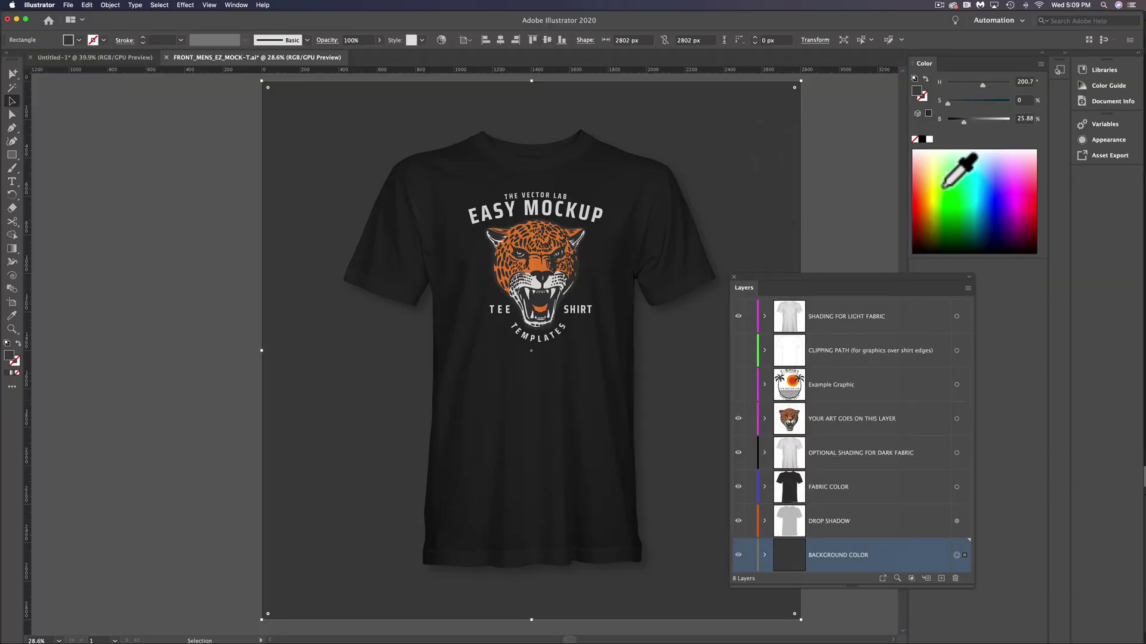
{"action": "left_click", "coordinate": [929, 139]}
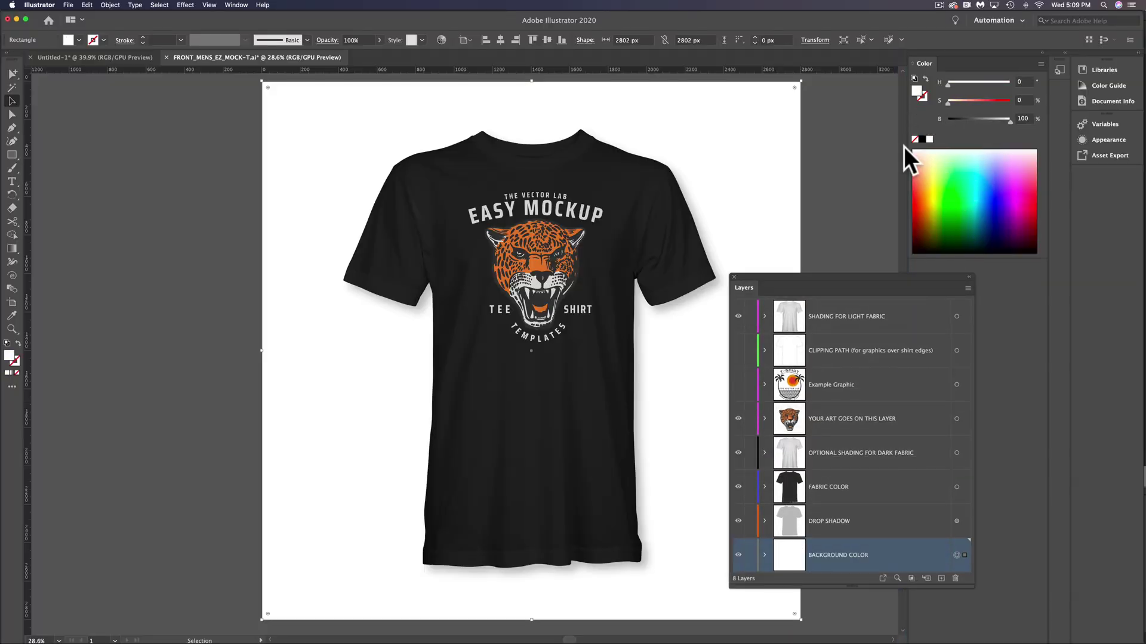
{"action": "left_click", "coordinate": [914, 158]}
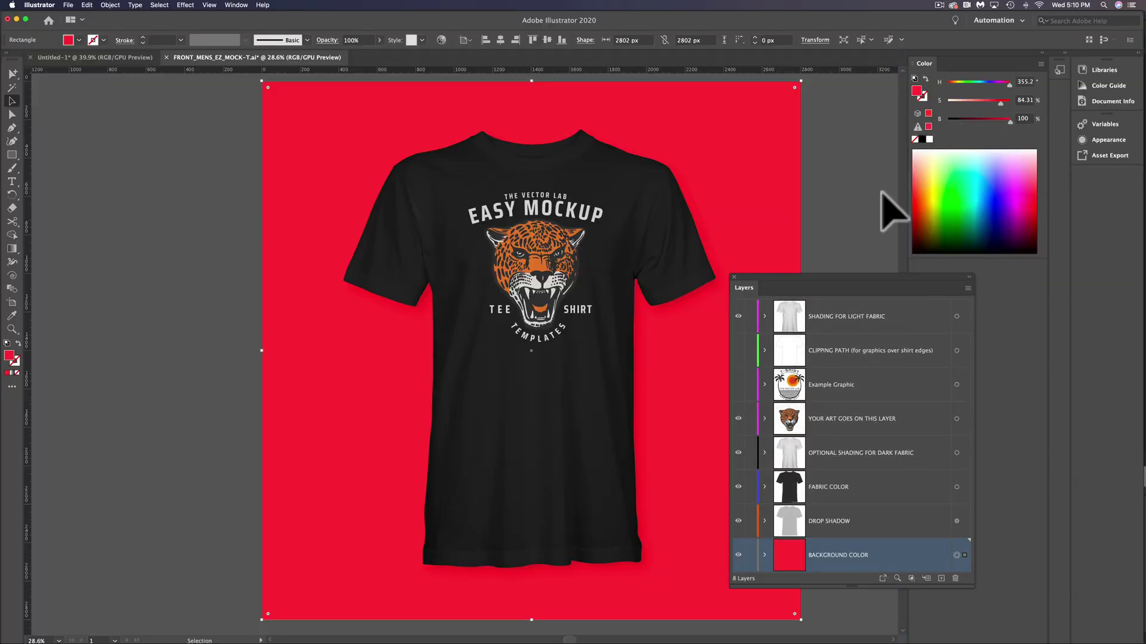
{"action": "left_click", "coordinate": [926, 191]}
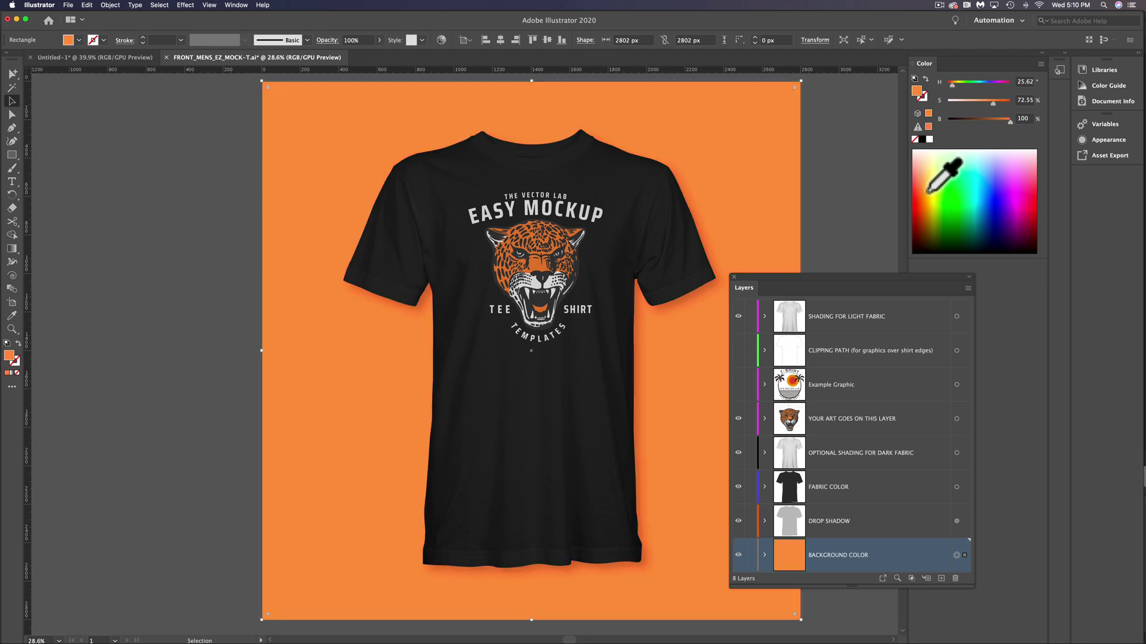
{"action": "left_click_drag", "start_coordinate": [927, 192], "coordinate": [924, 193]}
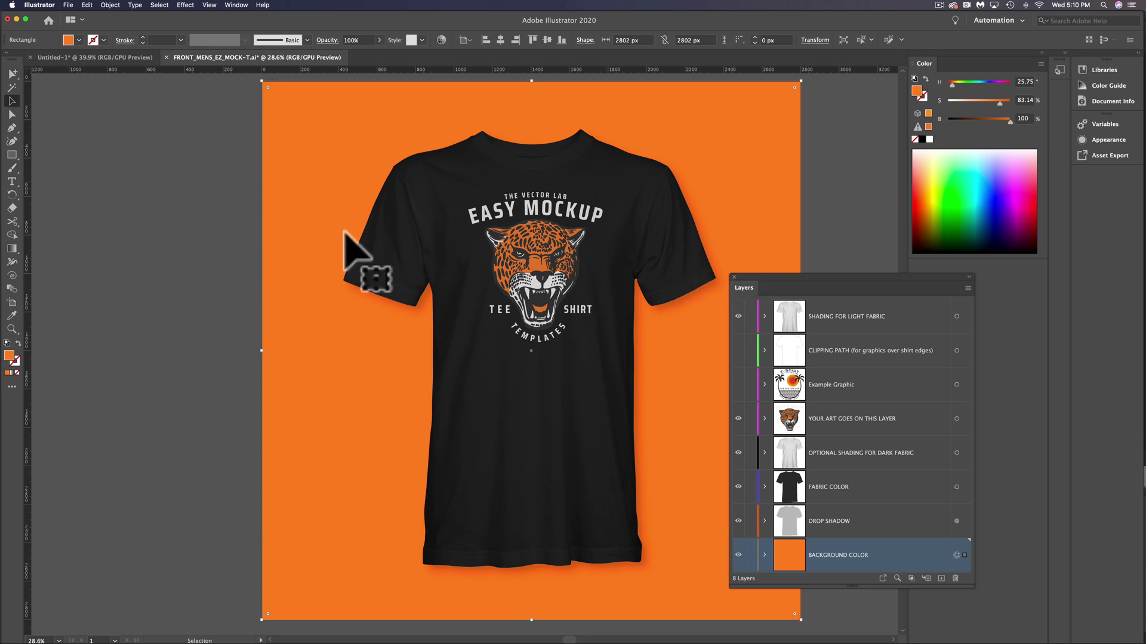
Copy the small round Easy Mockup logo from Untitled-1.
{"action": "left_click", "coordinate": [98, 60]}
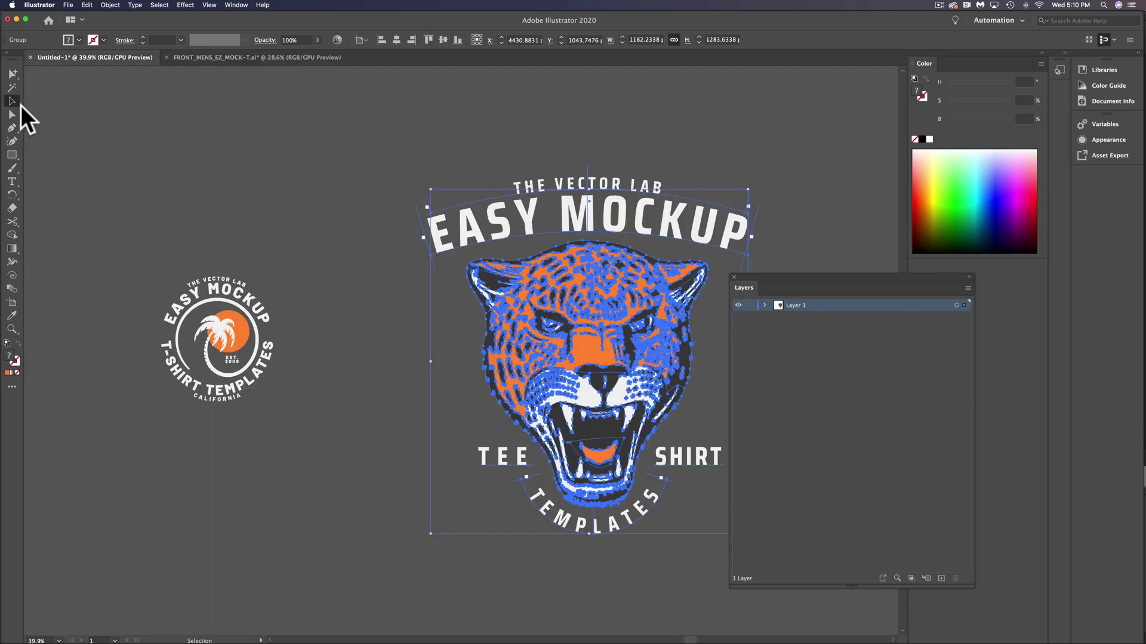
{"action": "left_click", "coordinate": [245, 389]}
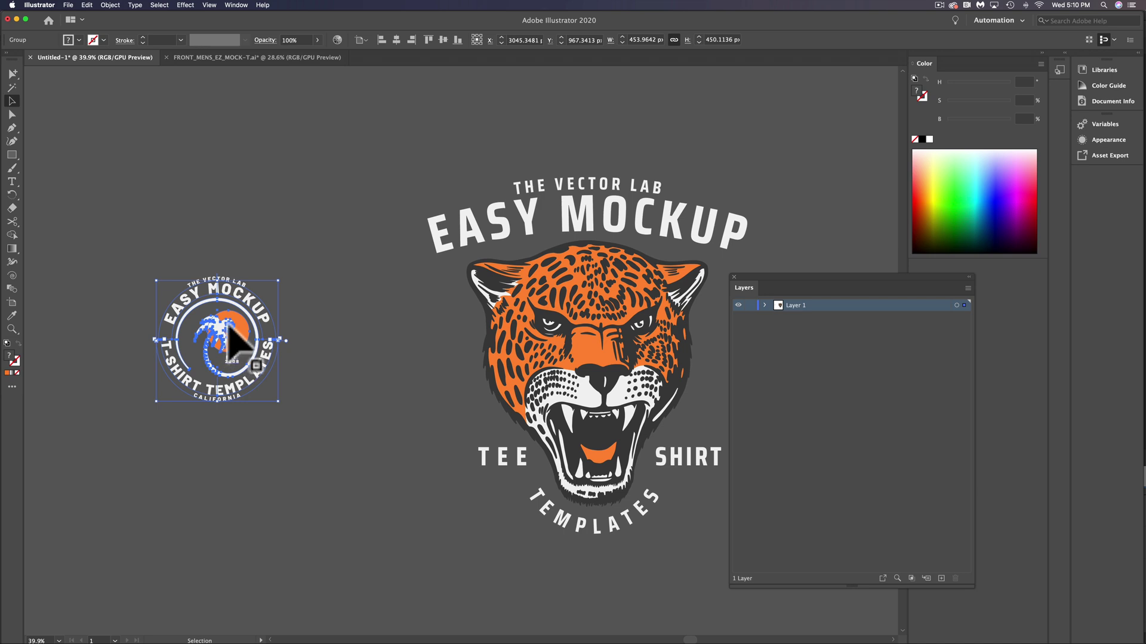
{"action": "left_click", "coordinate": [234, 341]}
{"action": "key", "text": "v"}
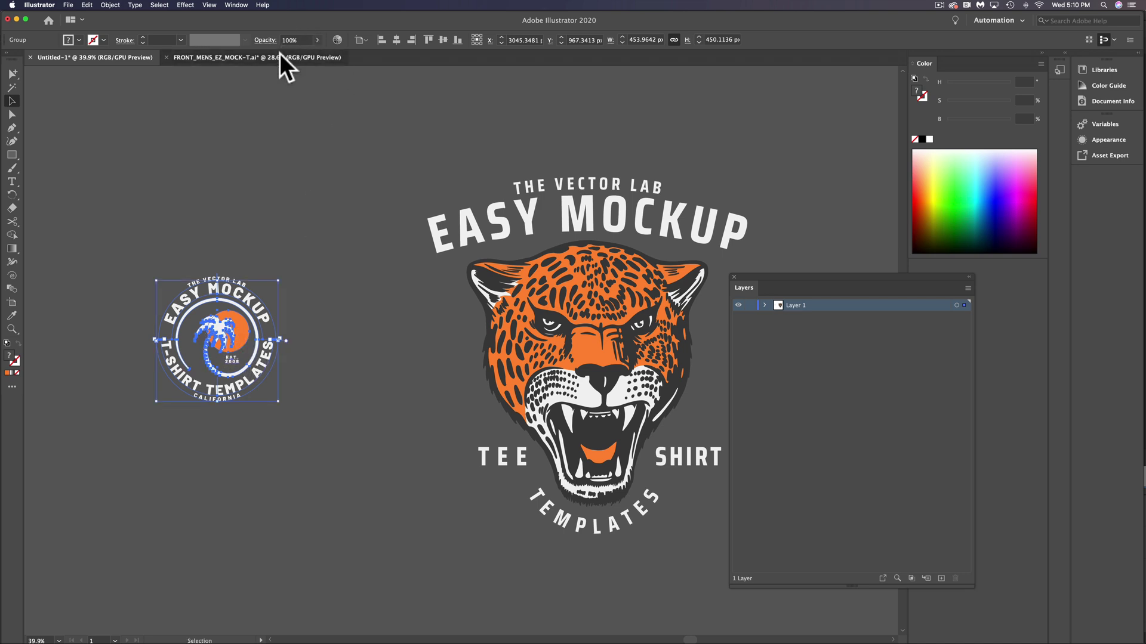
Paste the logo onto the YOUR ART GOES ON THIS LAYER layer as a small, narrowed sleeve badge.
{"action": "left_click", "coordinate": [279, 54]}
{"action": "left_click", "coordinate": [836, 420]}
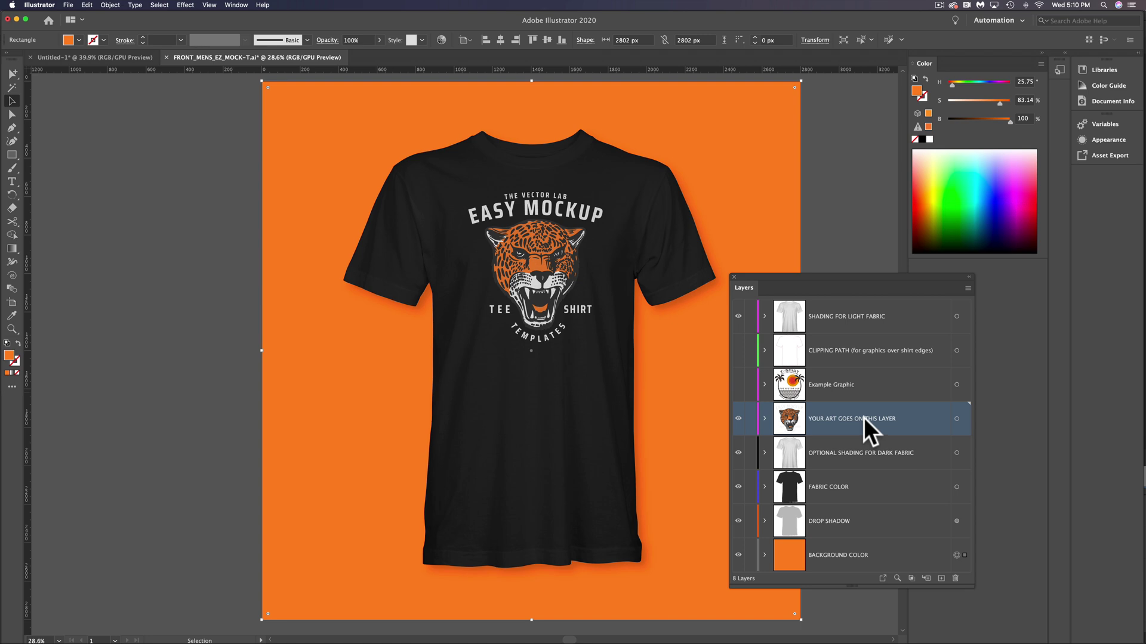
{"action": "key", "text": "a"}
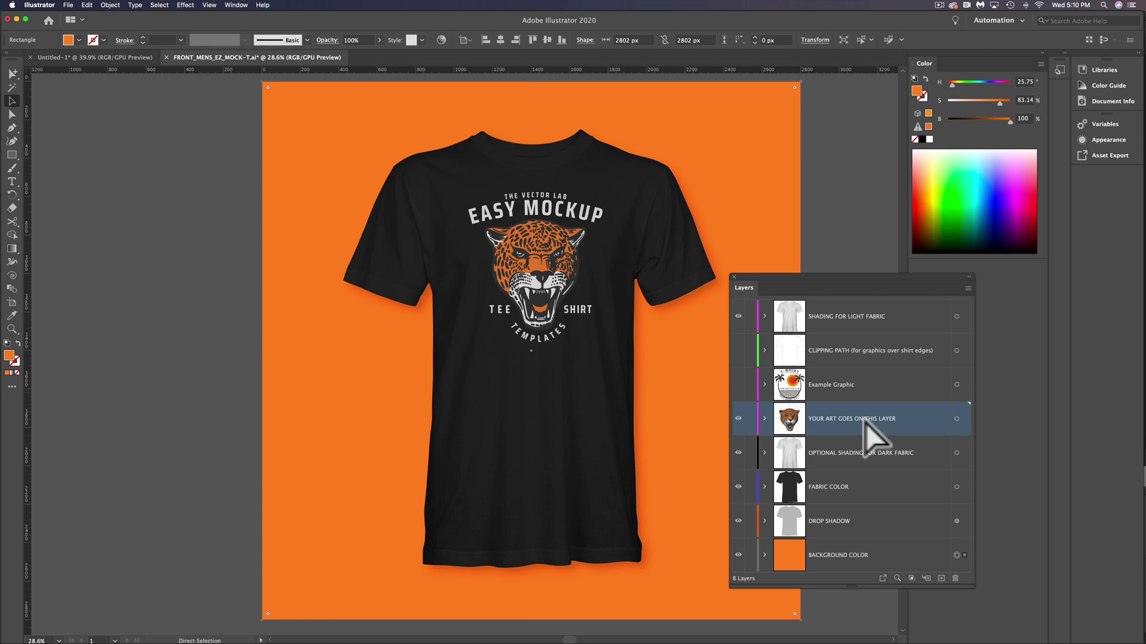
{"action": "key", "text": "v"}
{"action": "key", "text": "super+v"}
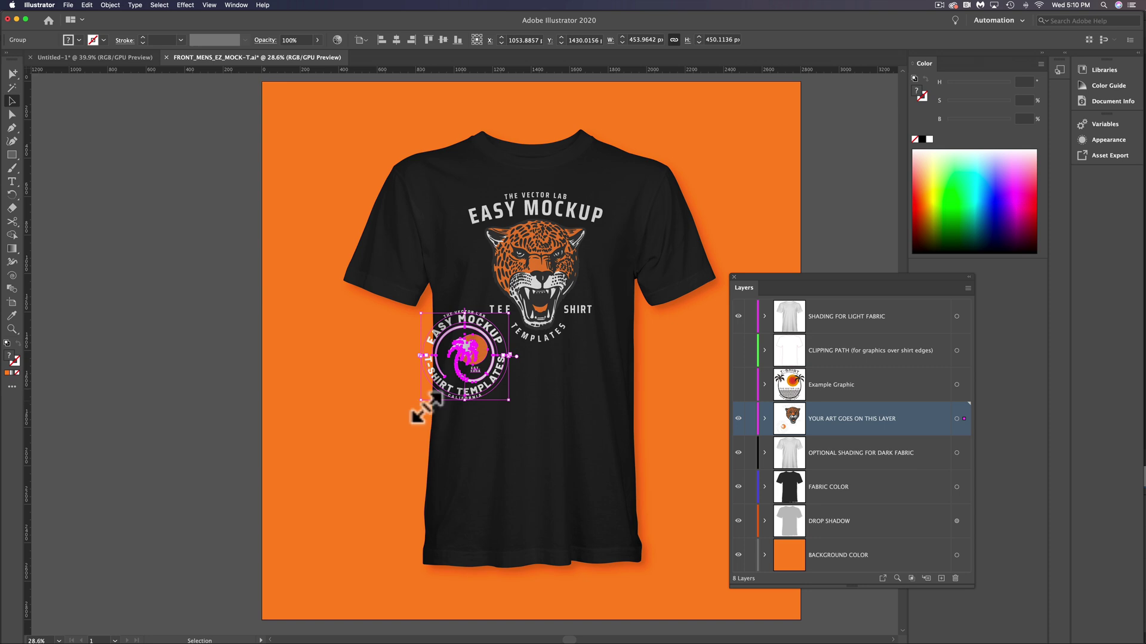
{"action": "left_click_drag", "start_coordinate": [422, 399], "coordinate": [699, 245]}
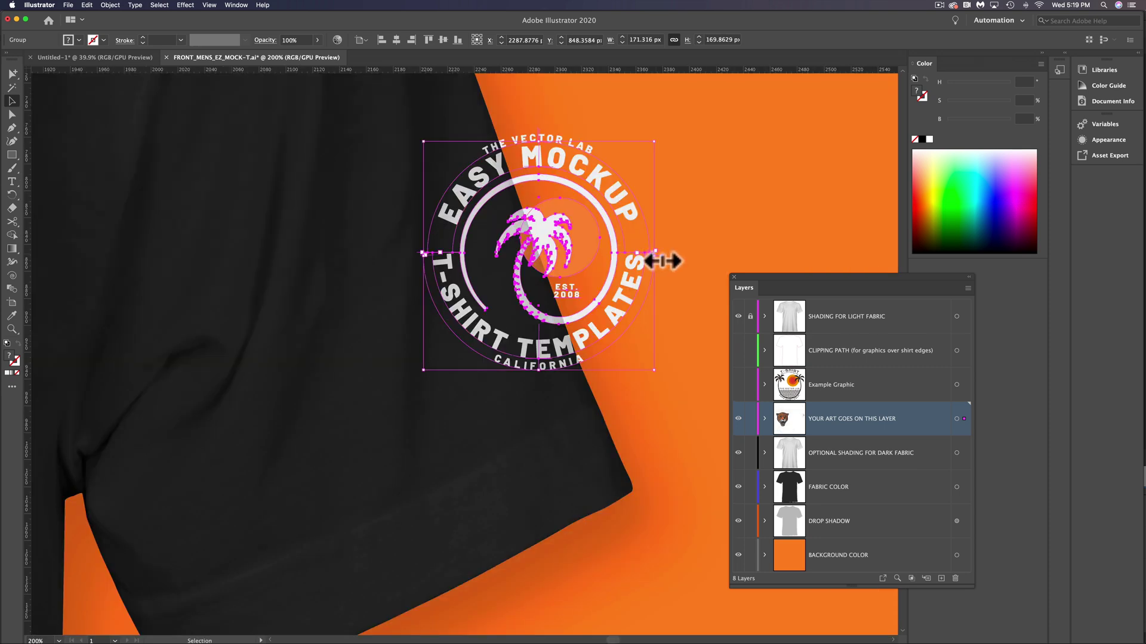
{"action": "left_click_drag", "start_coordinate": [662, 261], "coordinate": [626, 245]}
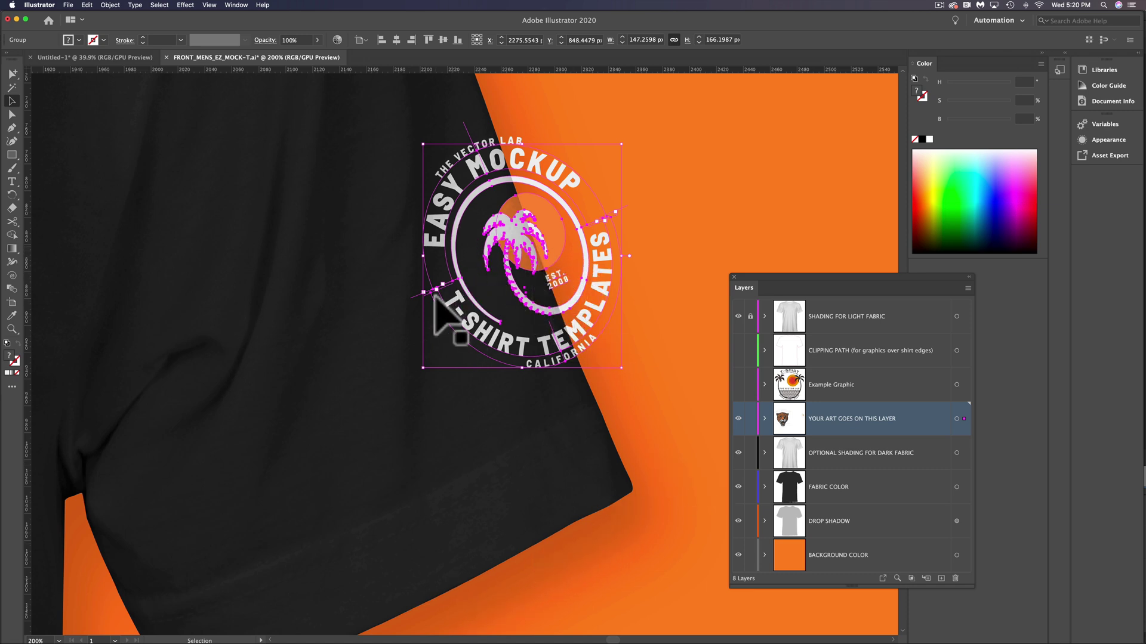
Zoom out to the full shirt, show the CLIPPING PATH layer and select its shirt-outline path.
{"action": "scroll", "coordinate": [629, 307], "scroll_direction": "down", "scroll_amount": 5}
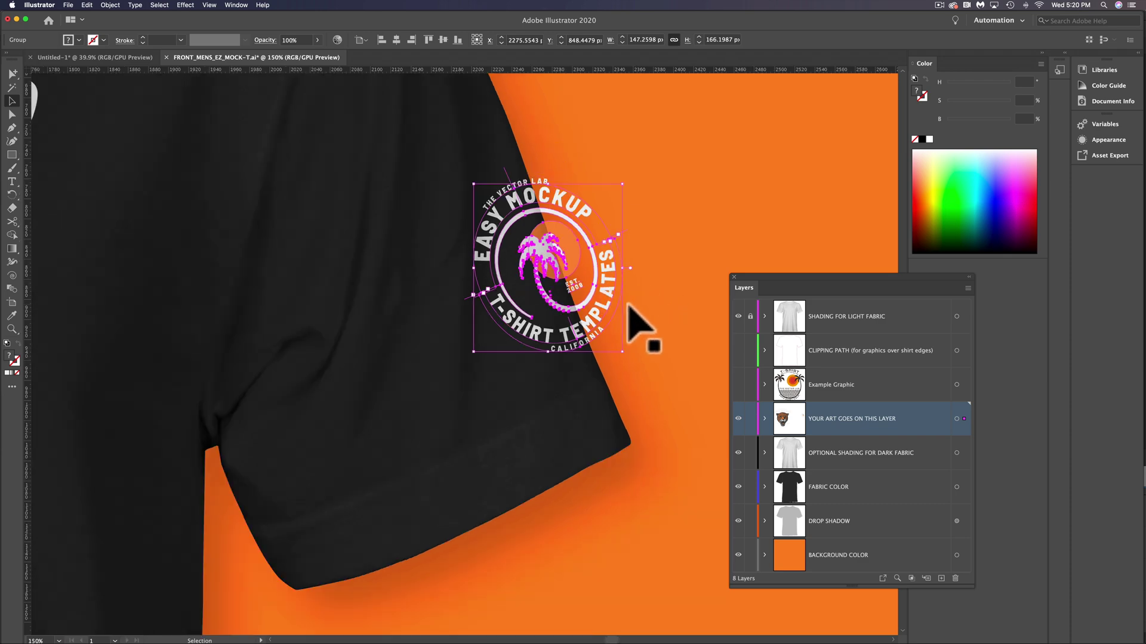
{"action": "scroll", "coordinate": [630, 307], "scroll_direction": "down", "scroll_amount": 3}
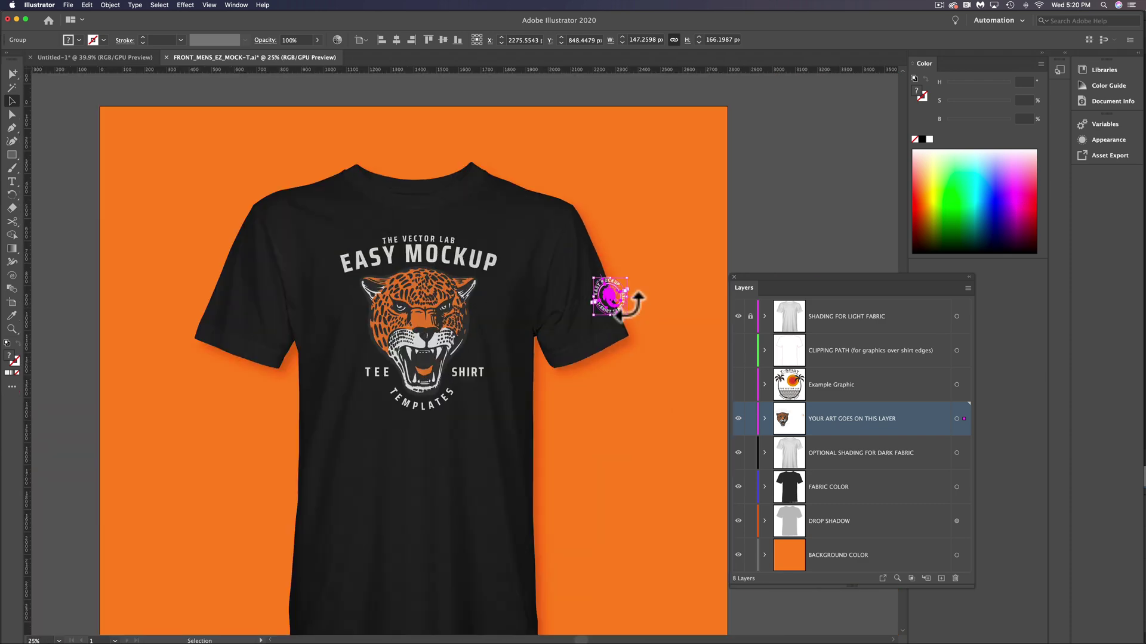
{"action": "left_click_drag", "start_coordinate": [551, 292], "coordinate": [591, 273]}
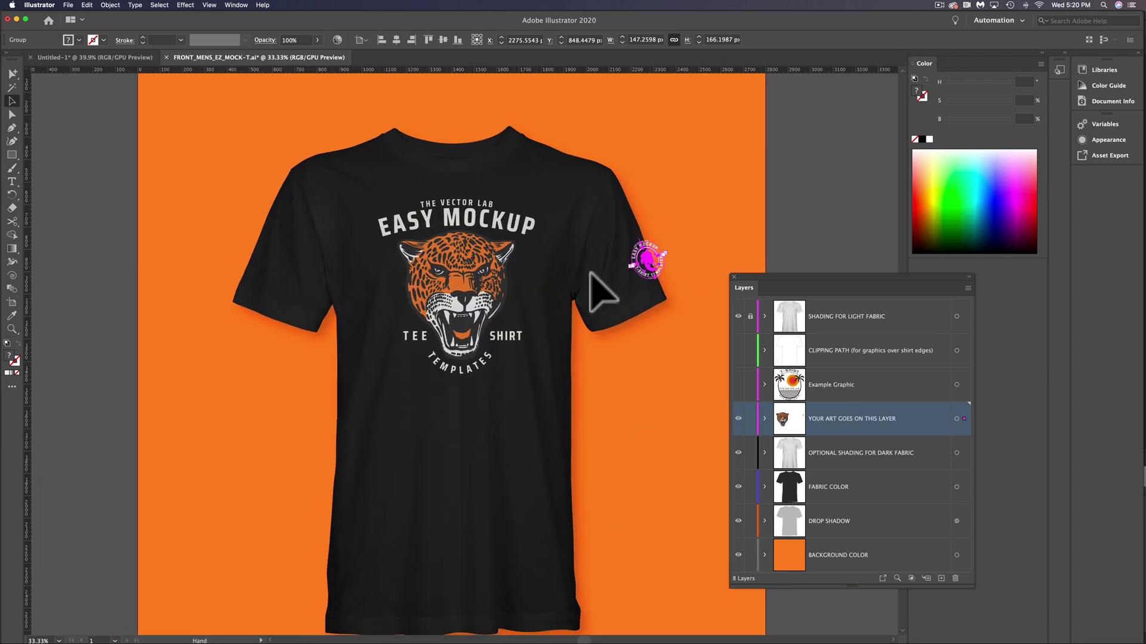
{"action": "left_click", "coordinate": [739, 351]}
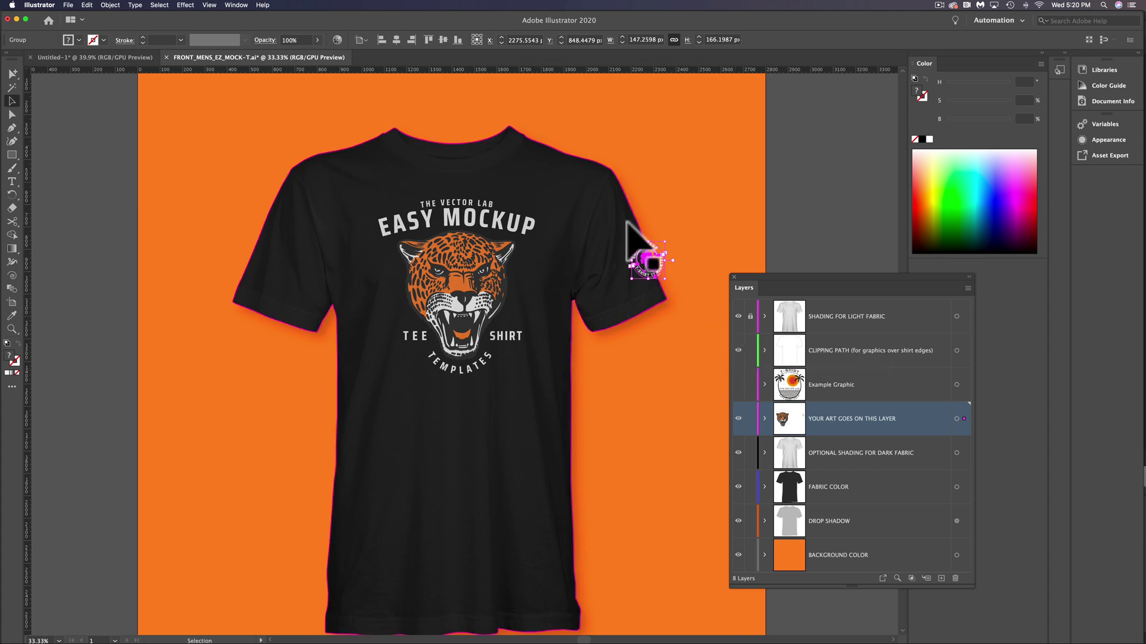
{"action": "left_click", "coordinate": [615, 175]}
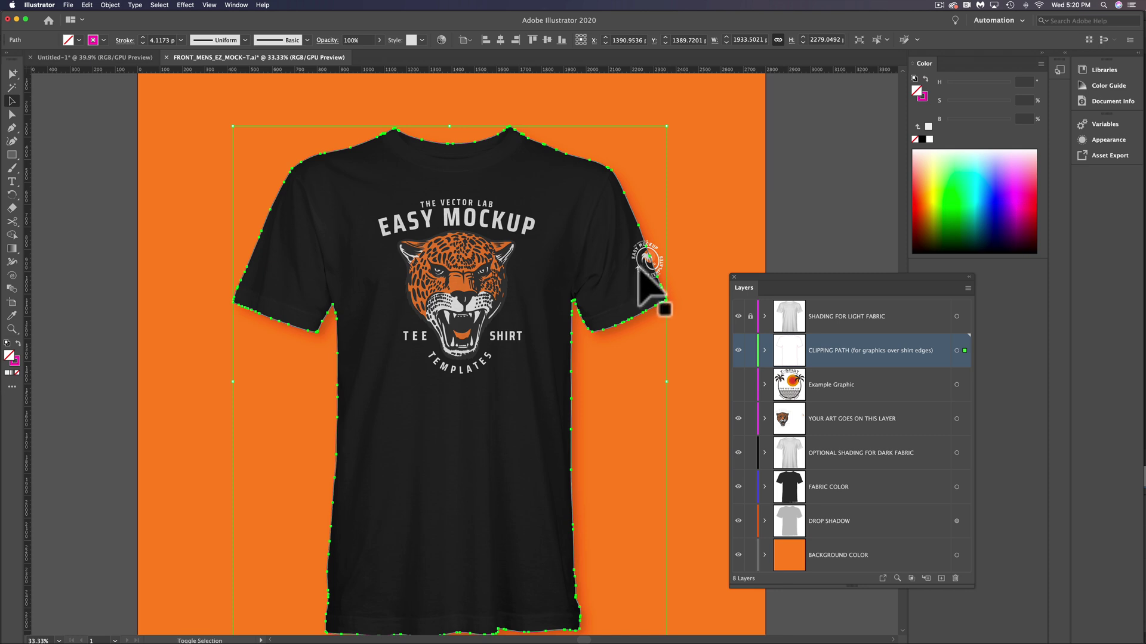
Add the sleeve badge to the outline selection and apply Object > Clipping Mask > Make.
{"action": "left_click", "coordinate": [639, 269], "text": "shift"}
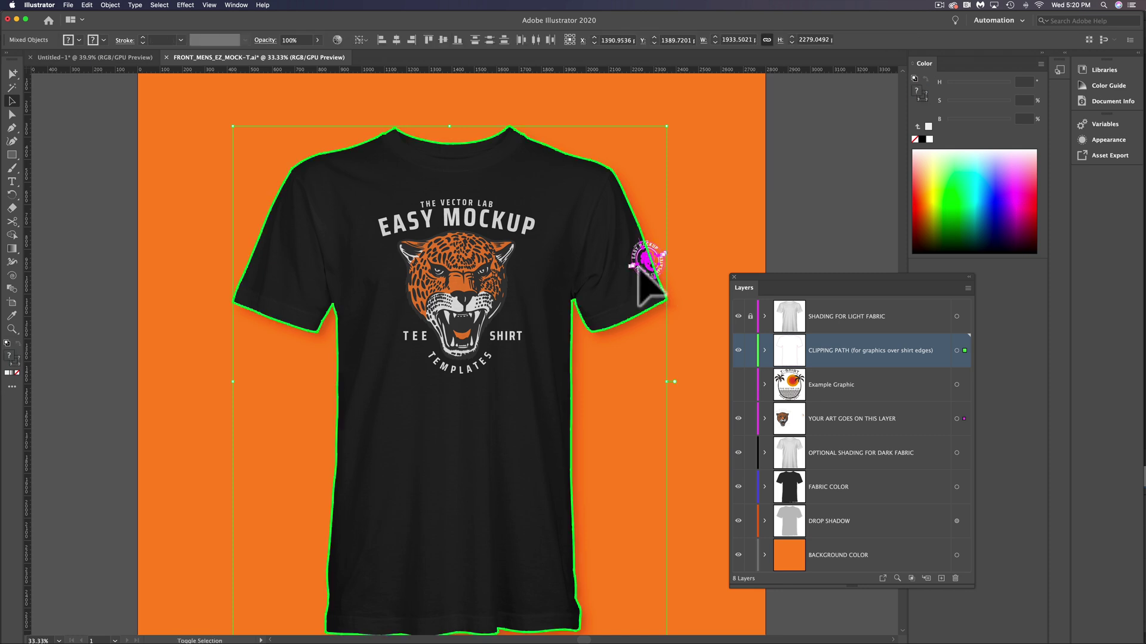
{"action": "left_click", "coordinate": [109, 6]}
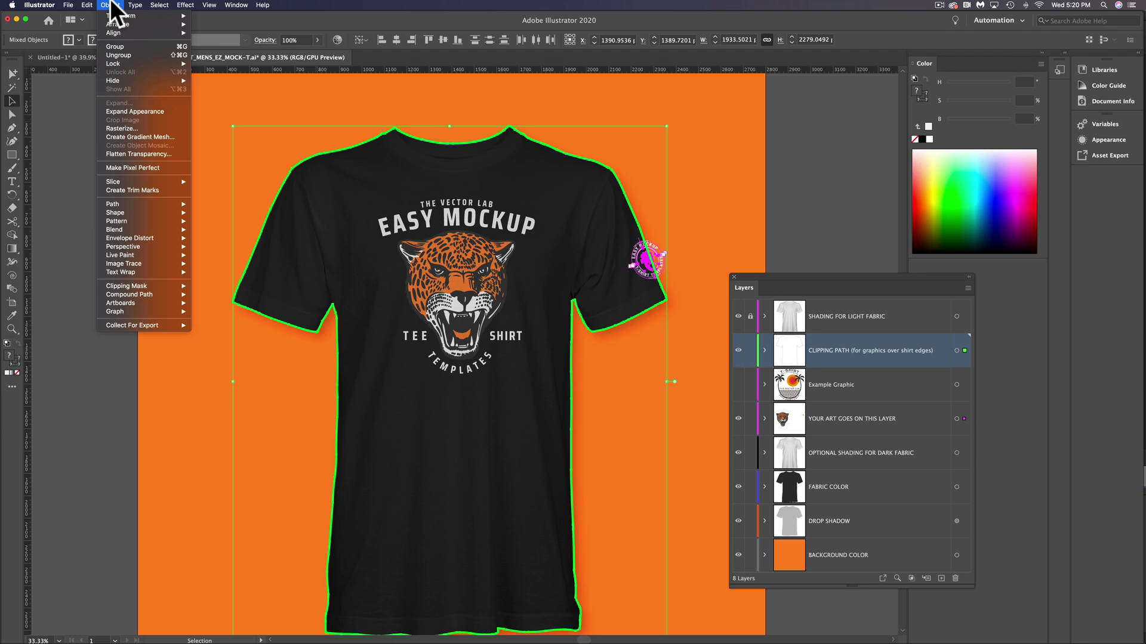
{"action": "mouse_move", "coordinate": [149, 287]}
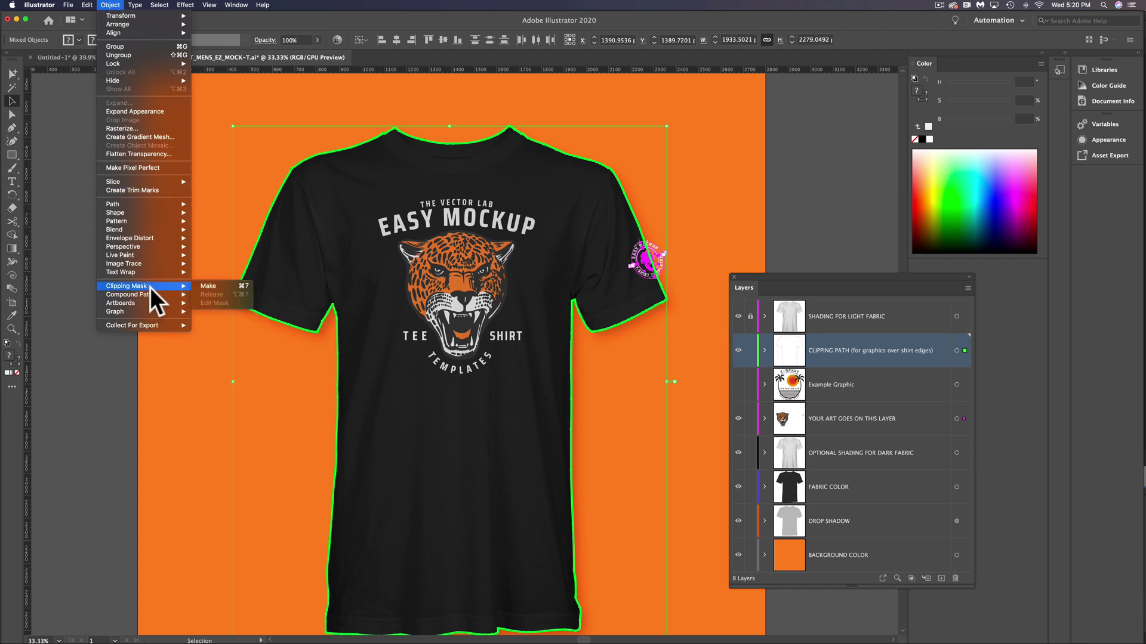
{"action": "left_click", "coordinate": [222, 285]}
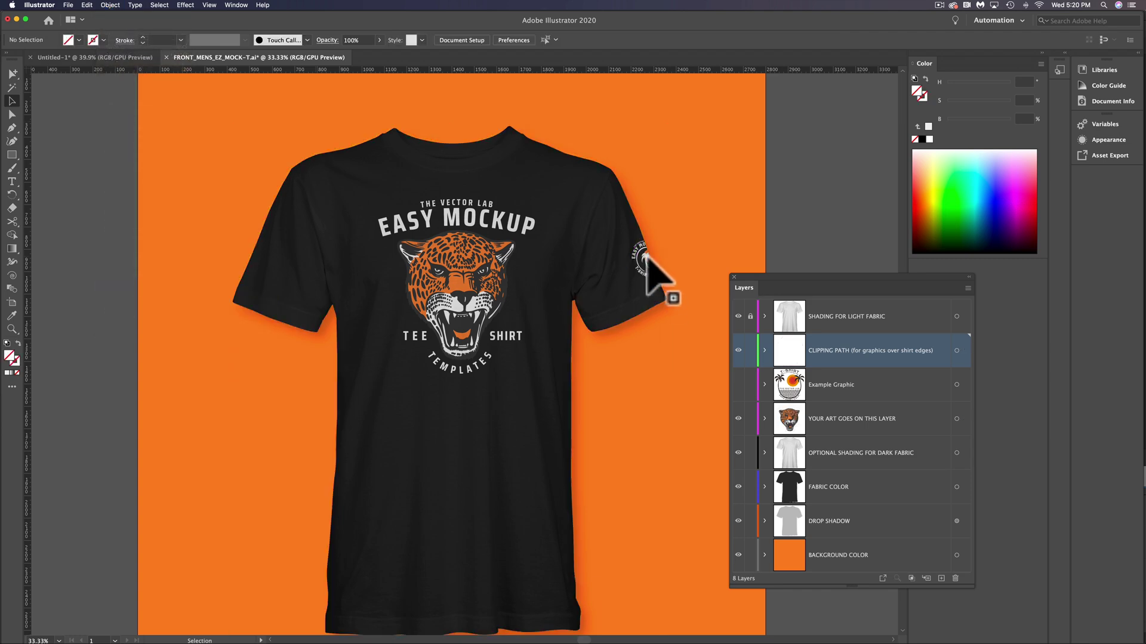
{"action": "scroll", "coordinate": [647, 256], "scroll_direction": "up", "scroll_amount": 5}
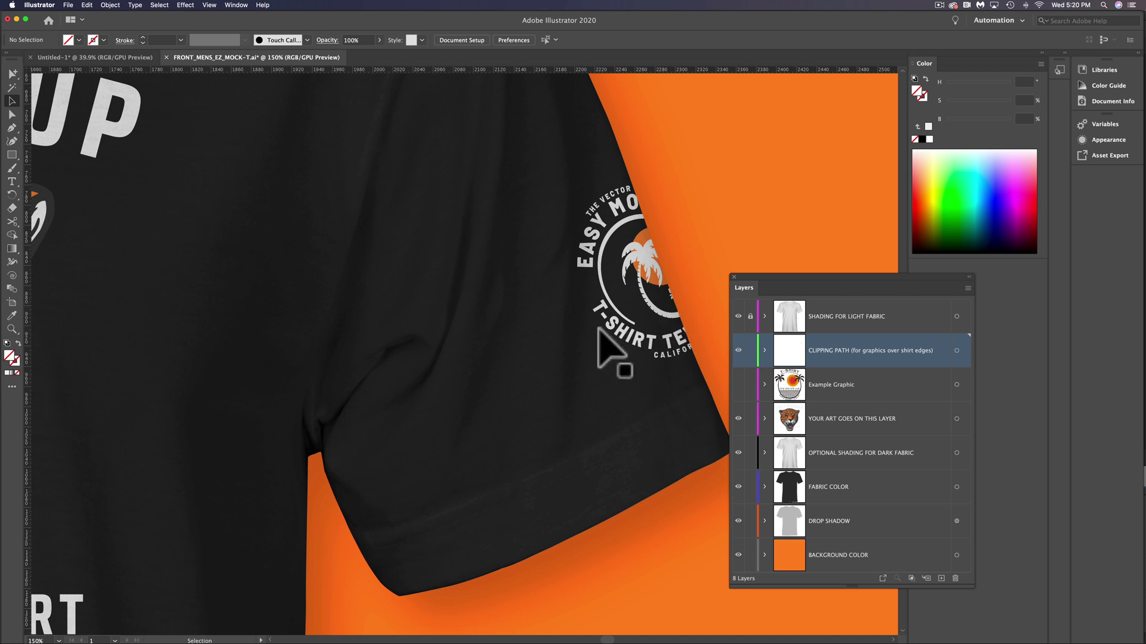
{"action": "scroll", "coordinate": [598, 329], "scroll_direction": "down", "scroll_amount": 6}
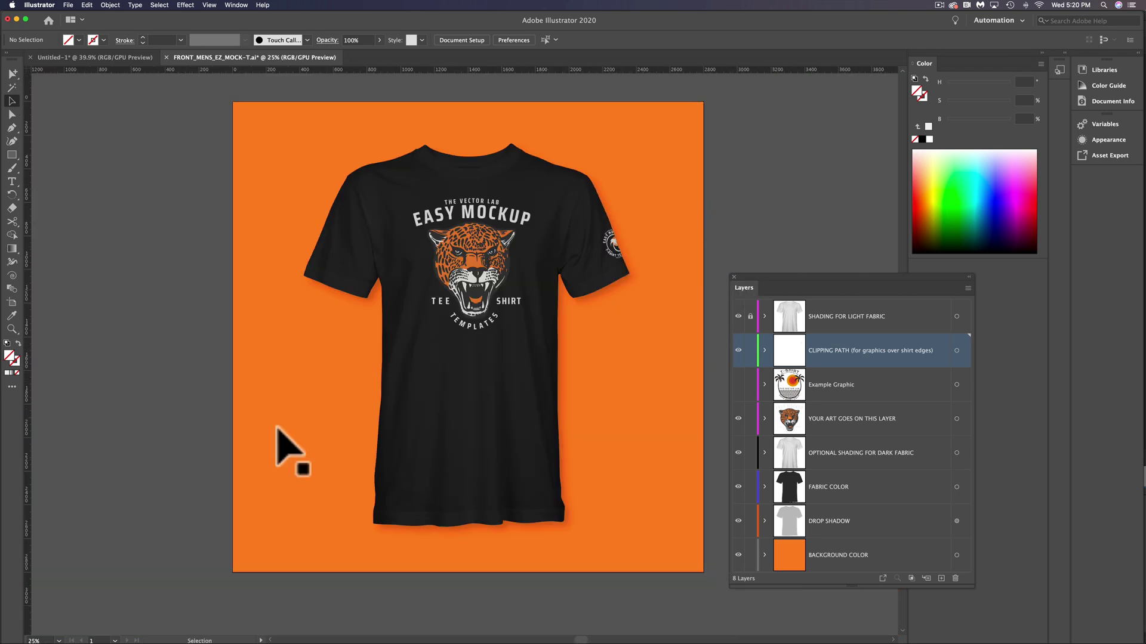